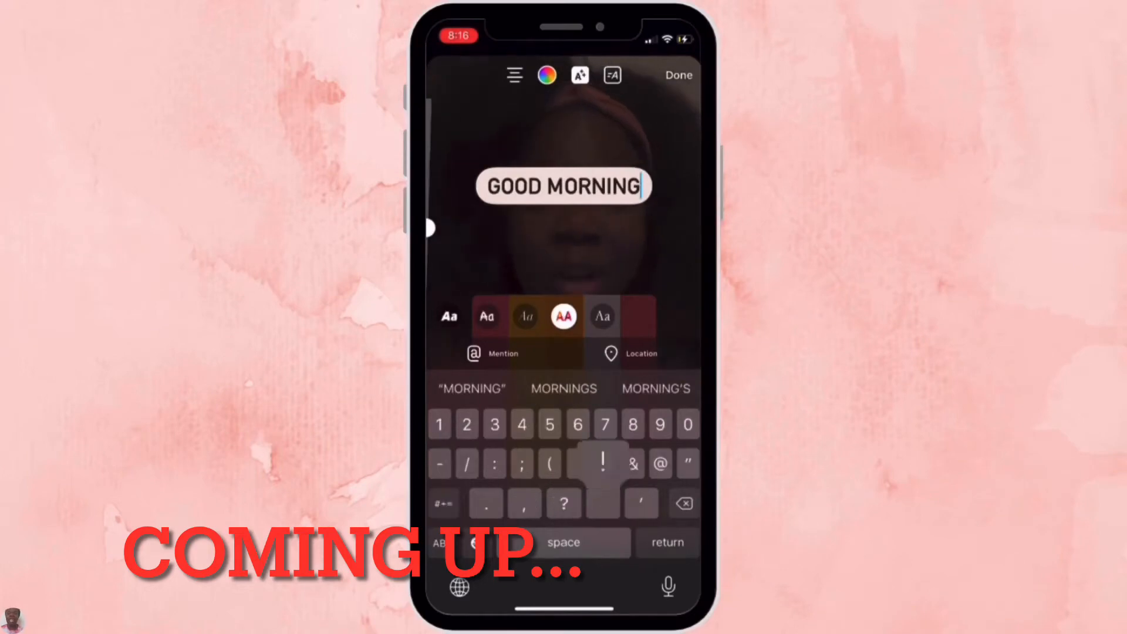
Complete the story text as "GOOD MORNING!!" and recolor it with a color sampled from the palette image behind it
text(!!)
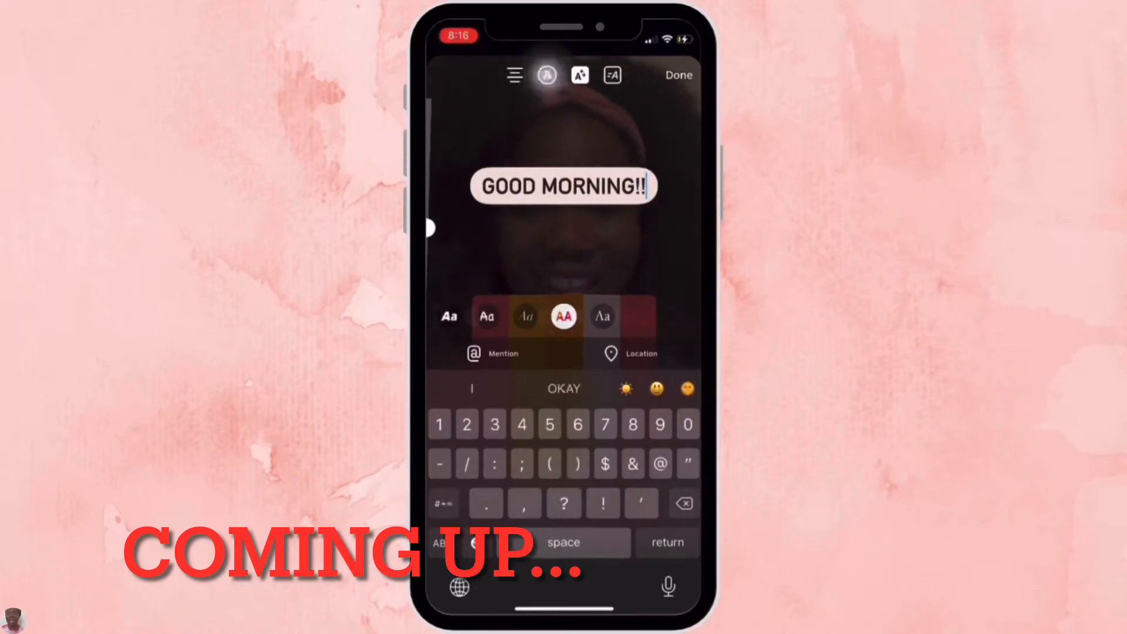
click(546, 74)
click(443, 316)
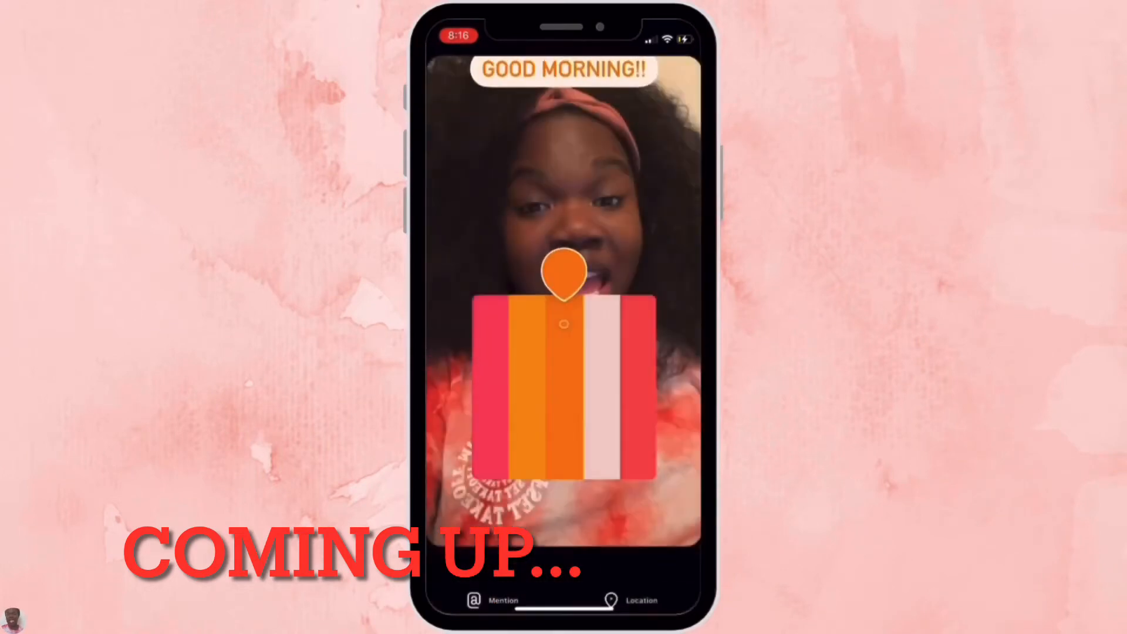
click(493, 346)
click(679, 76)
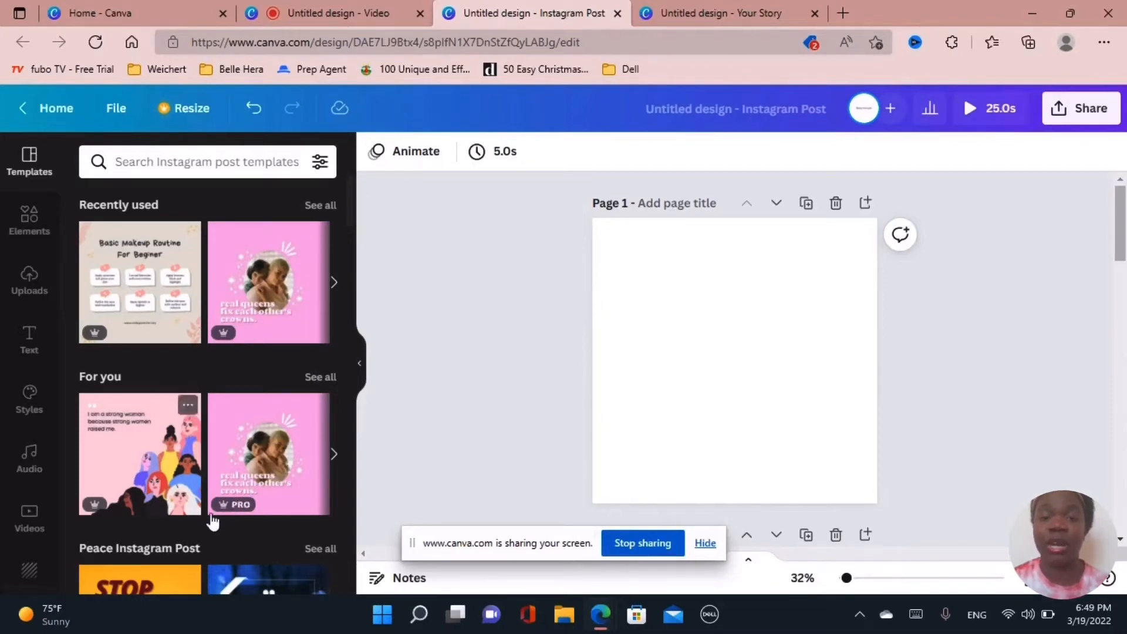
Apply the pink "real queens fix each other's crowns." template to page 1 and copy all its elements into the Your Story design
click(290, 288)
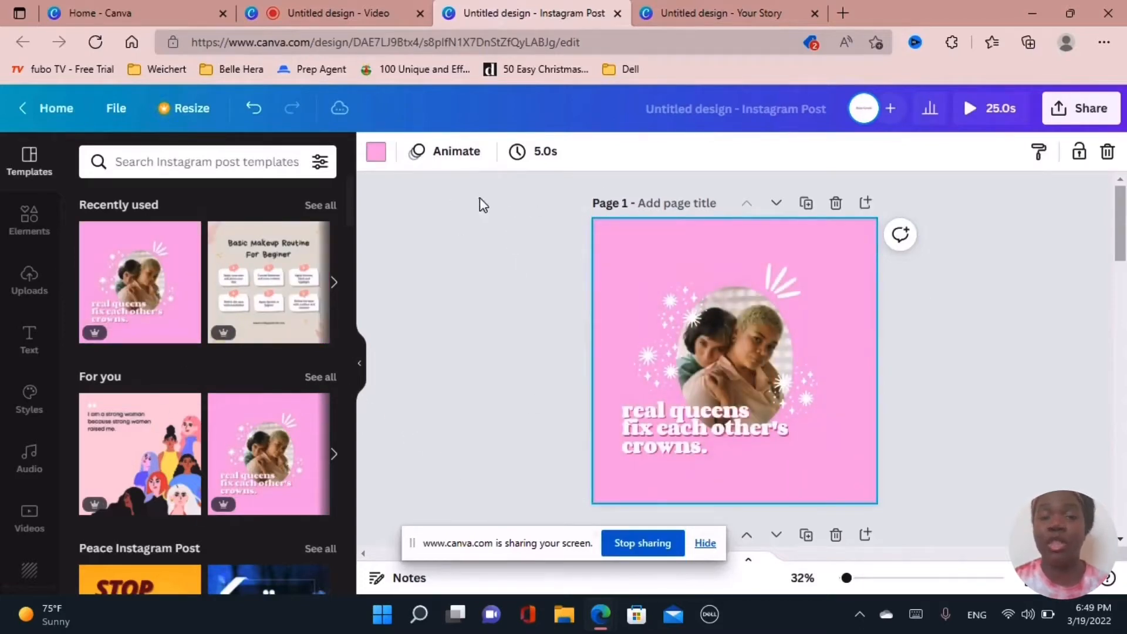
drag(480, 200, 991, 516)
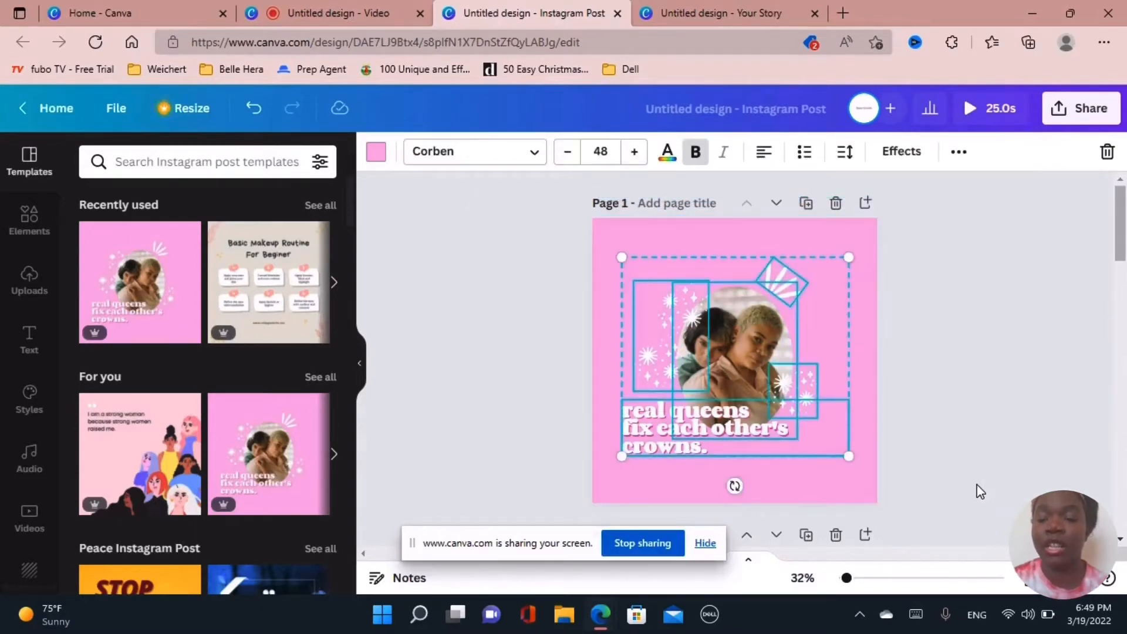
click(705, 543)
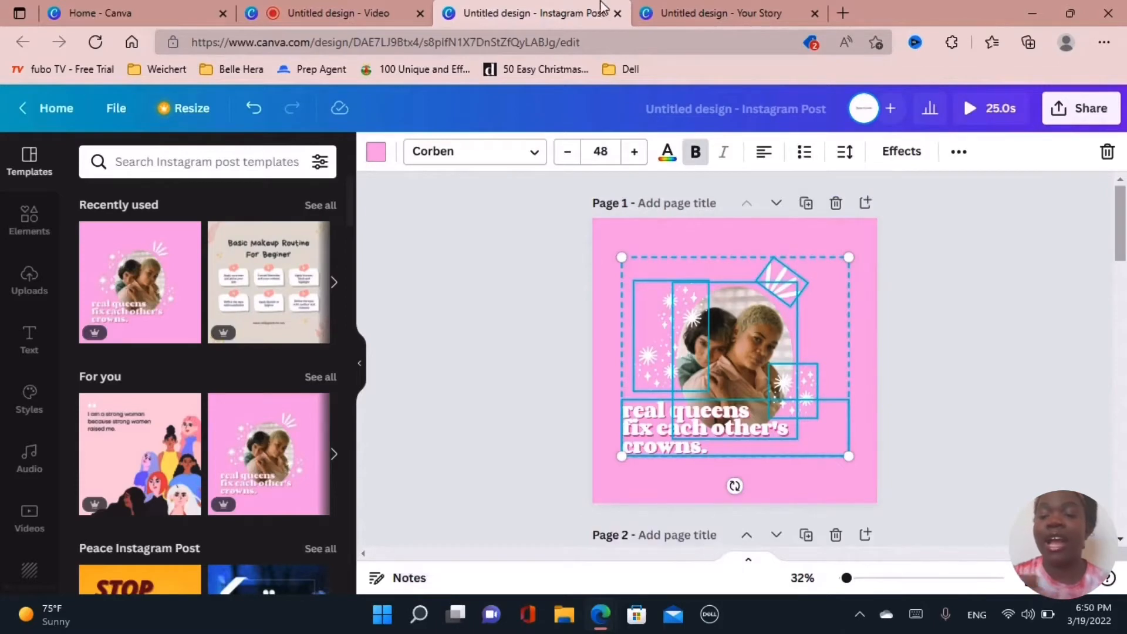
click(725, 19)
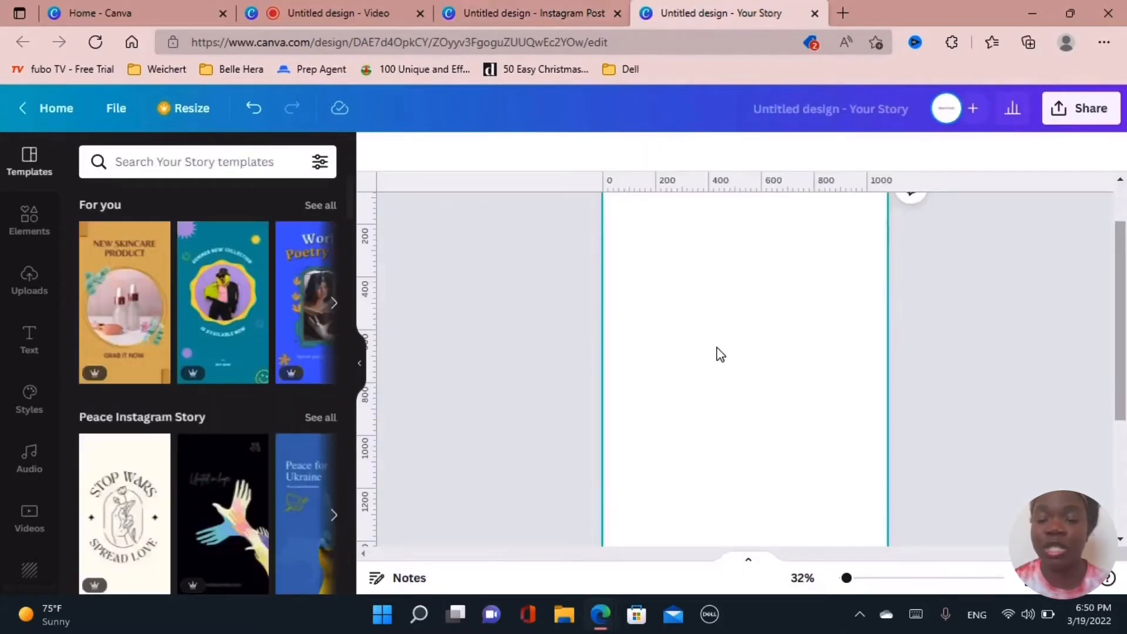
key(ctrl+v)
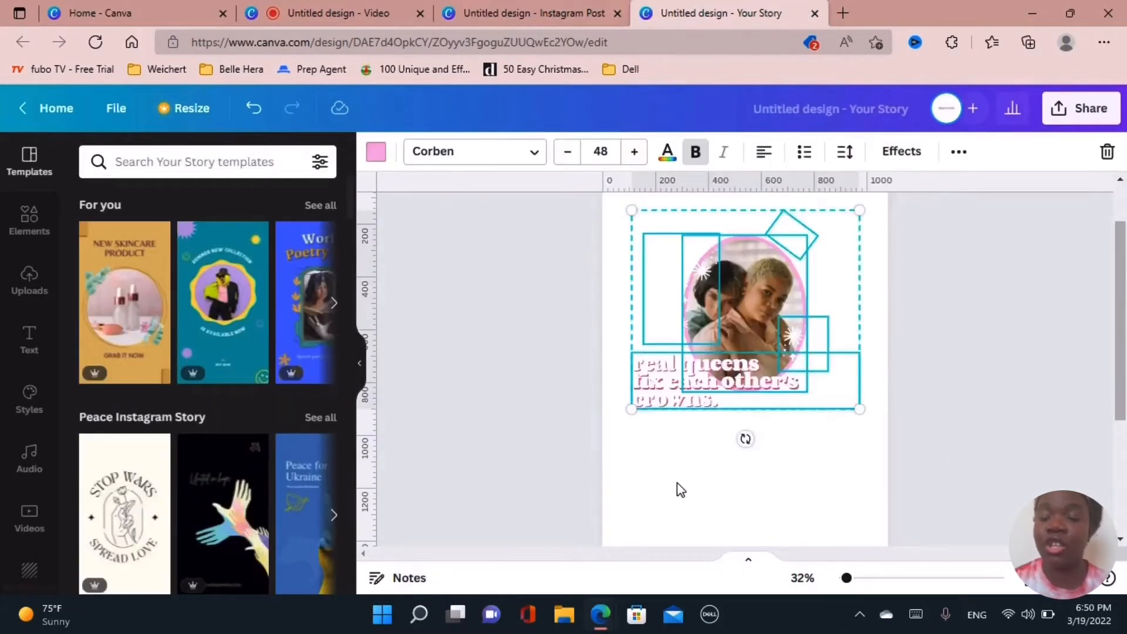
Set the story page's background to the pink document color
click(994, 346)
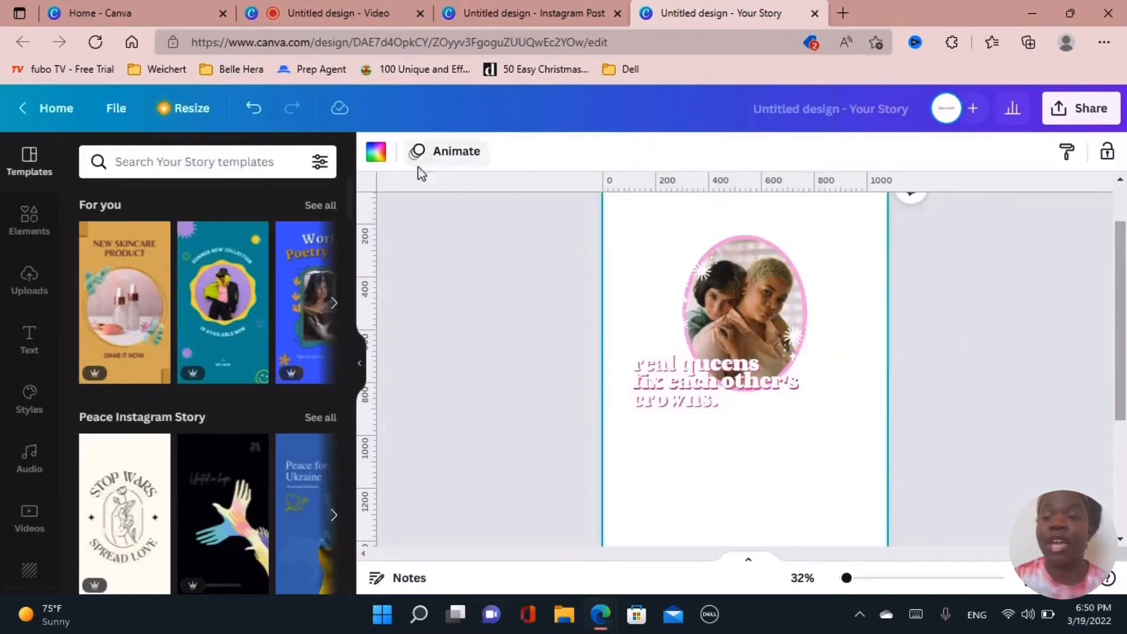
click(376, 150)
click(141, 242)
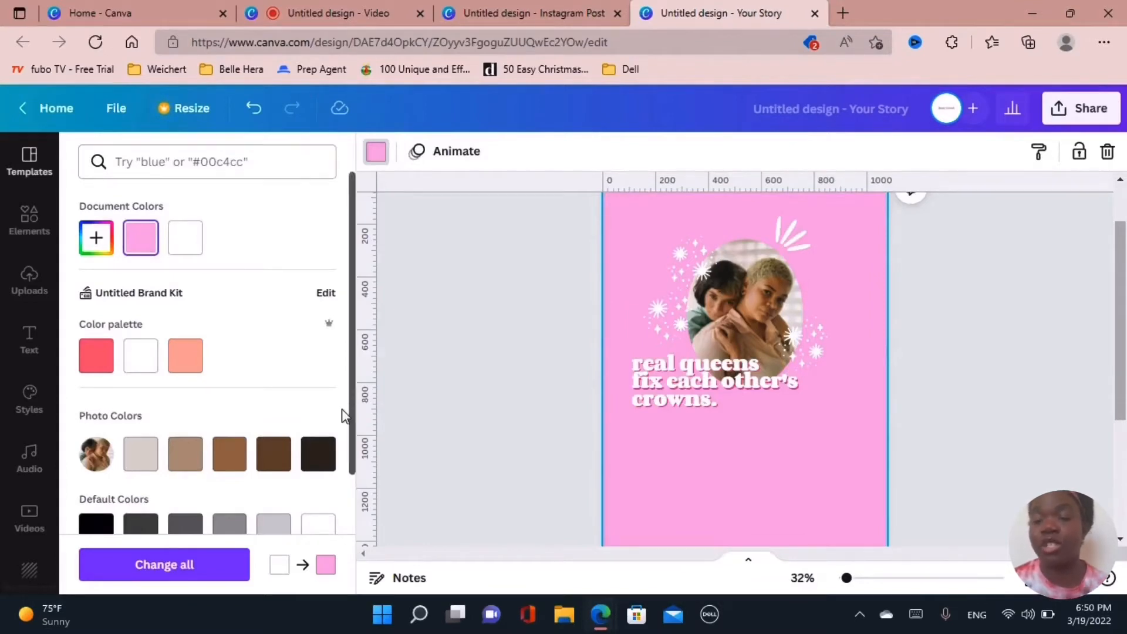
click(484, 384)
Rearrange the story layout by moving the quote, photo, sparkle graphics and burst lower on the page
scroll(675, 481, up, 1)
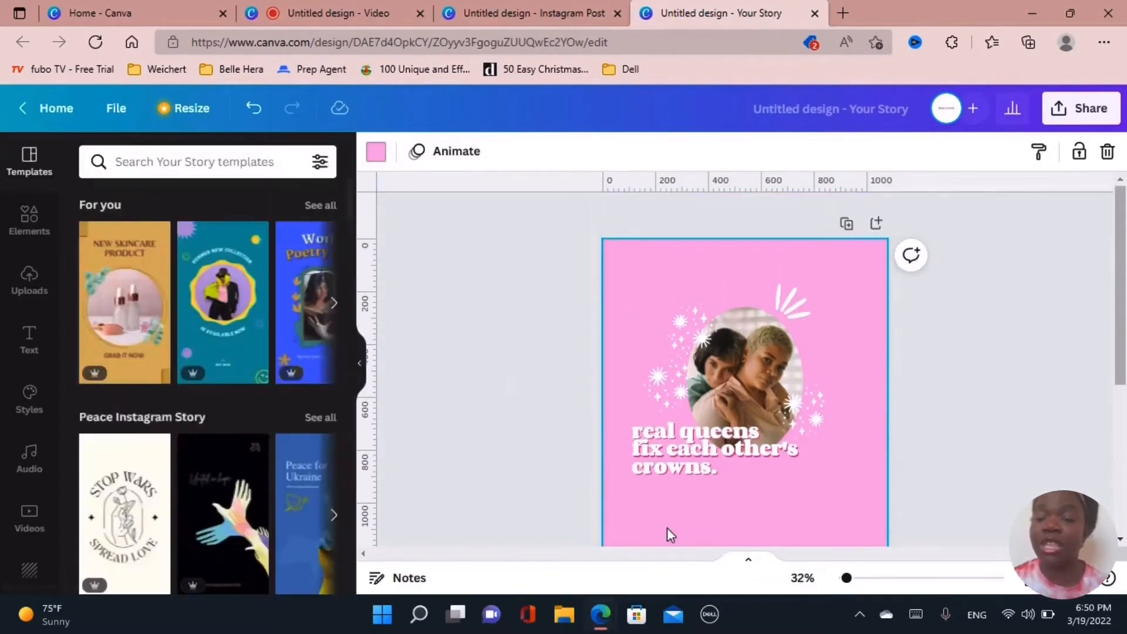
drag(701, 460, 715, 529)
scroll(742, 452, down, 3)
drag(702, 340, 681, 387)
drag(743, 252, 743, 317)
scroll(815, 405, up, 2)
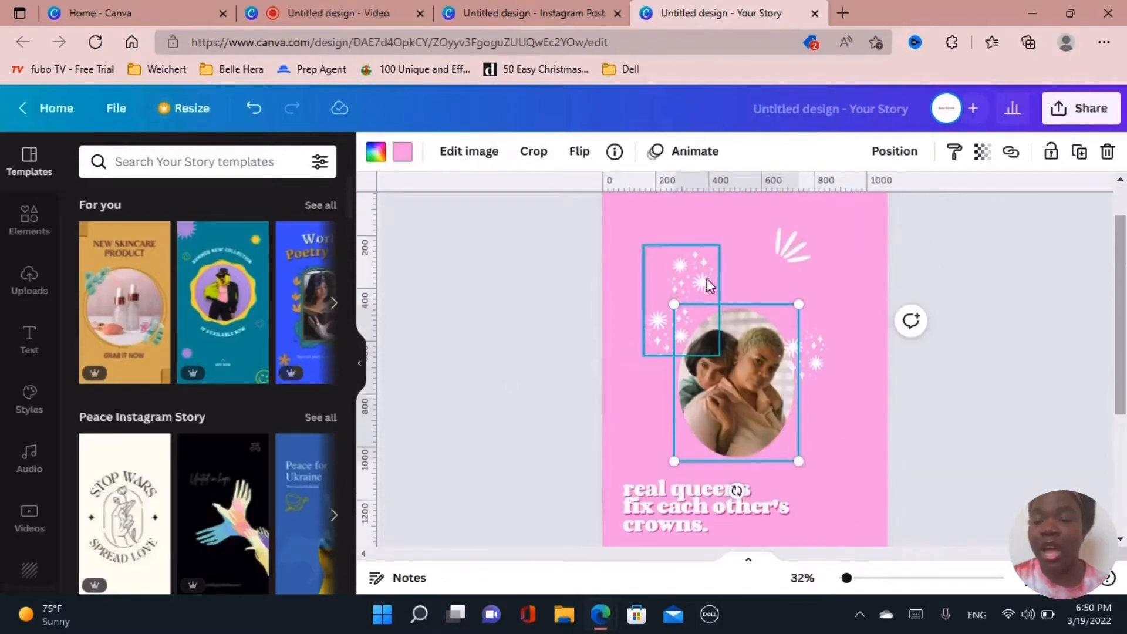
drag(706, 278, 675, 320)
drag(799, 247, 783, 296)
drag(813, 364, 821, 375)
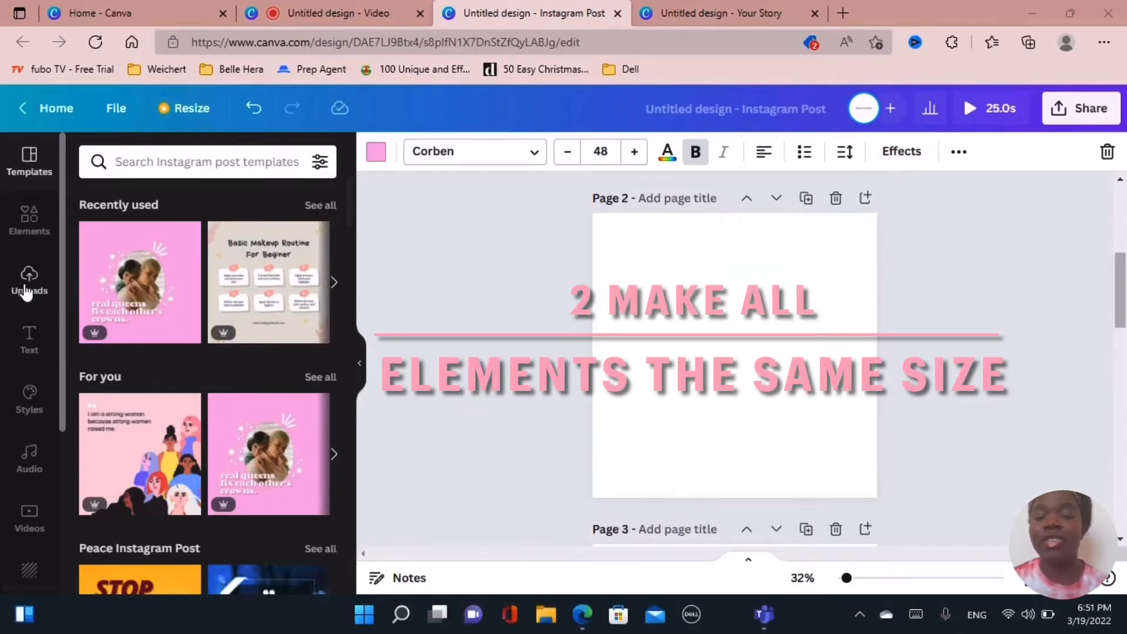
Add the recently used Pinterest, black Instagram, Tumblr and blue Instagram icons to page 2 of the Instagram post
click(16, 233)
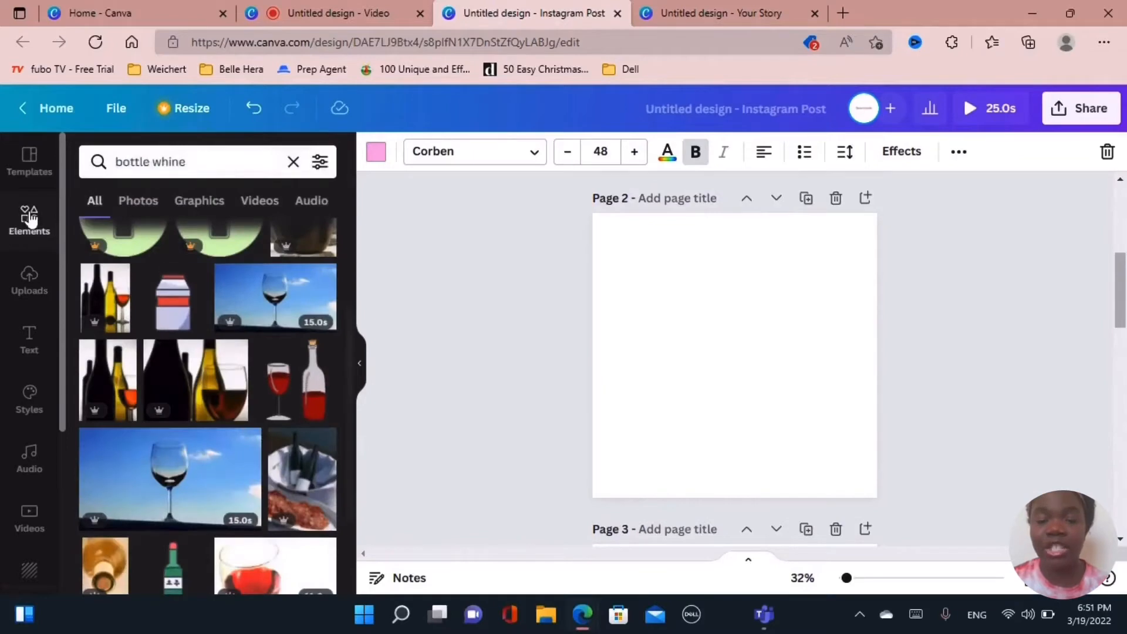
click(289, 164)
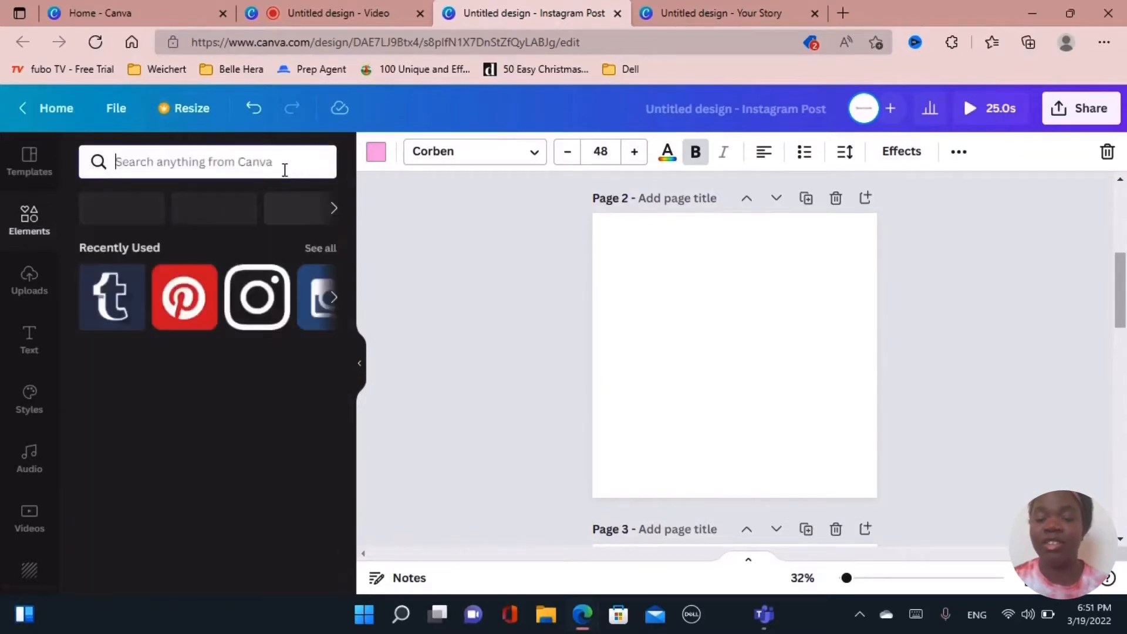
click(198, 300)
click(257, 296)
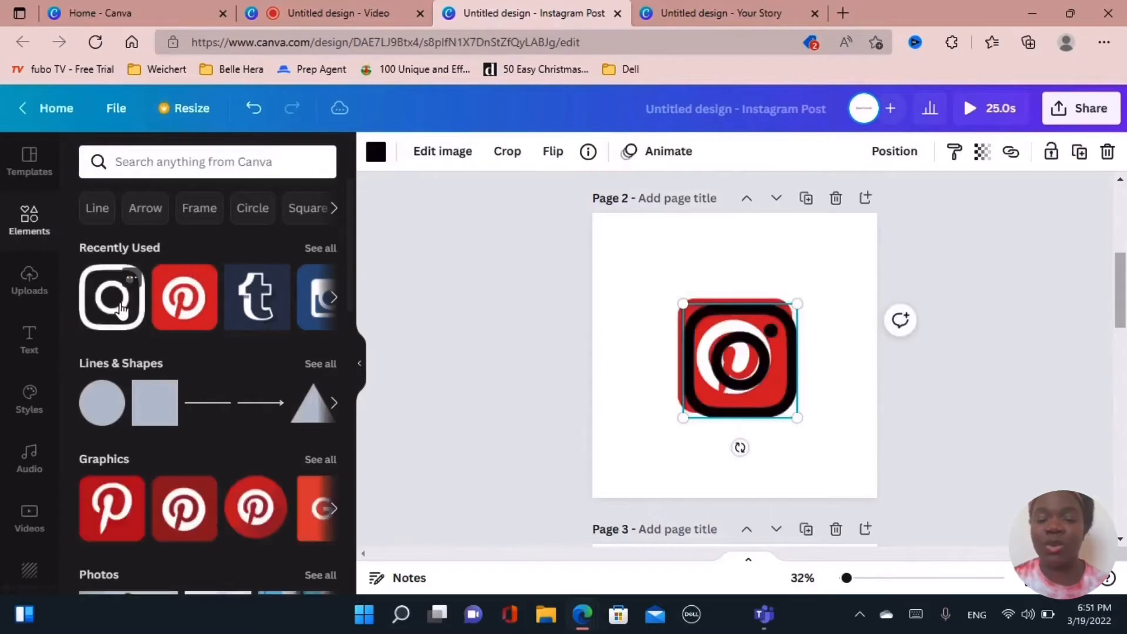
click(268, 300)
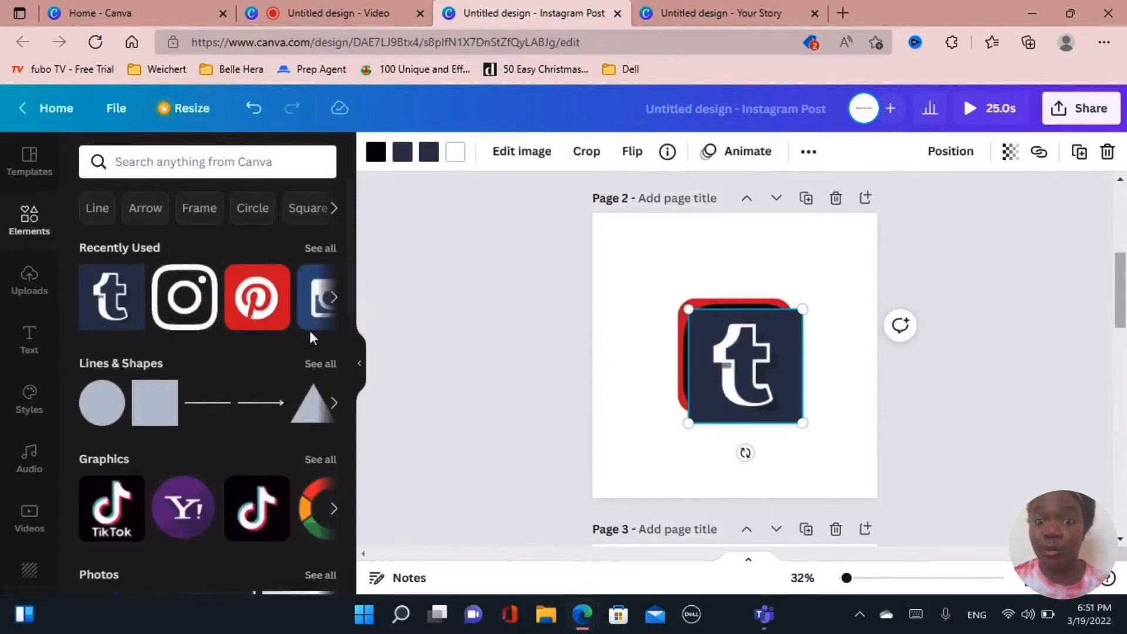
click(316, 305)
Stack the four social icons exactly on top of each other and shrink them together to about a quarter of their size
drag(746, 378, 659, 324)
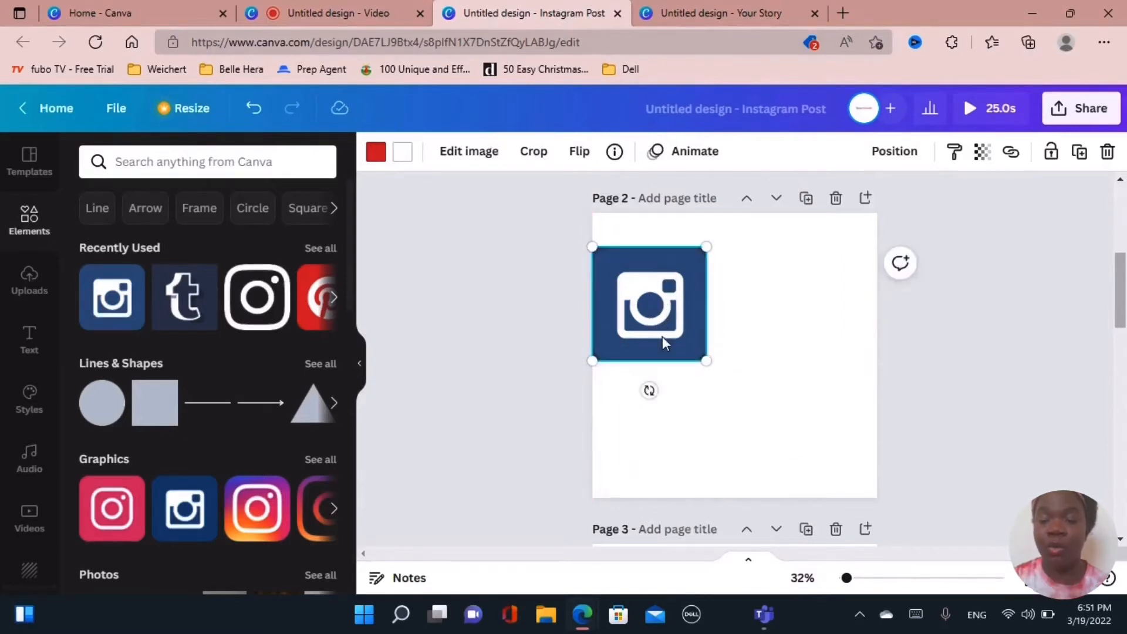
drag(765, 225, 571, 367)
drag(613, 310, 729, 332)
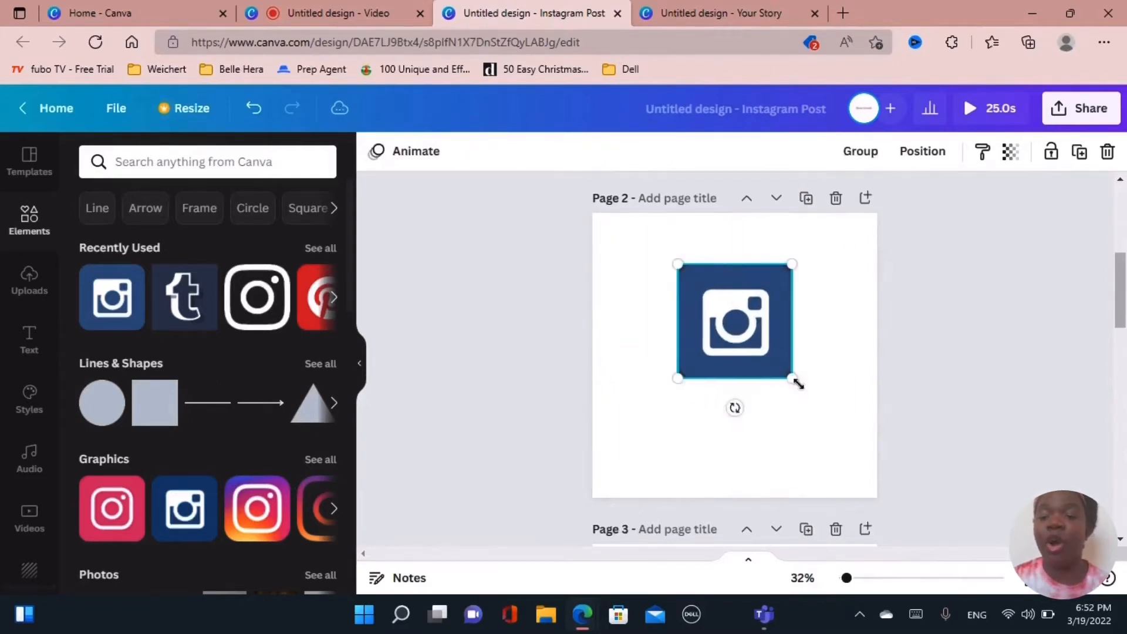
drag(793, 377, 696, 340)
Spread the stacked icons into a rough row across page 2: Tumblr, blue Instagram, black Instagram, Pinterest
click(685, 317)
click(749, 300)
drag(754, 301, 780, 329)
click(791, 308)
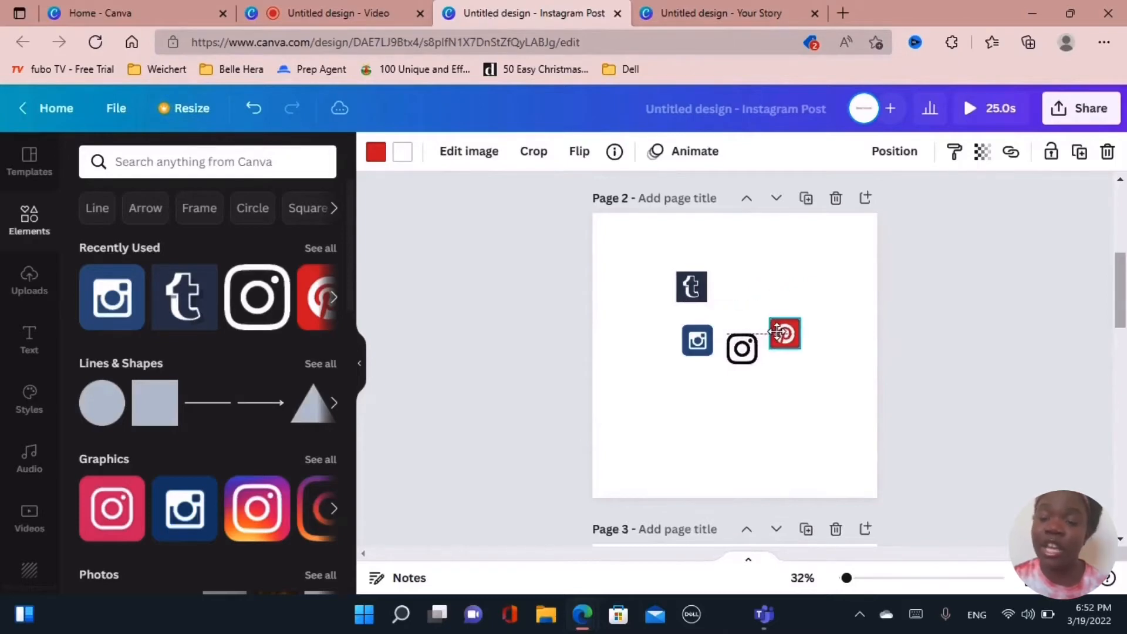
drag(684, 284, 637, 329)
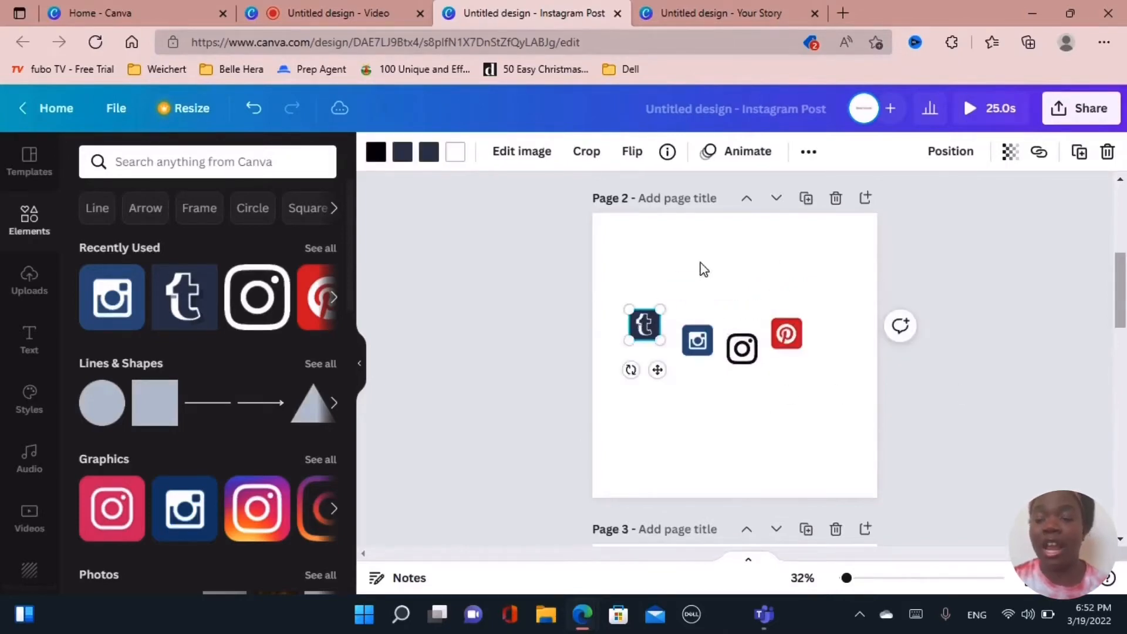
Align and evenly space the four social icons on page 2 with Tidy up
drag(524, 278, 977, 449)
click(923, 152)
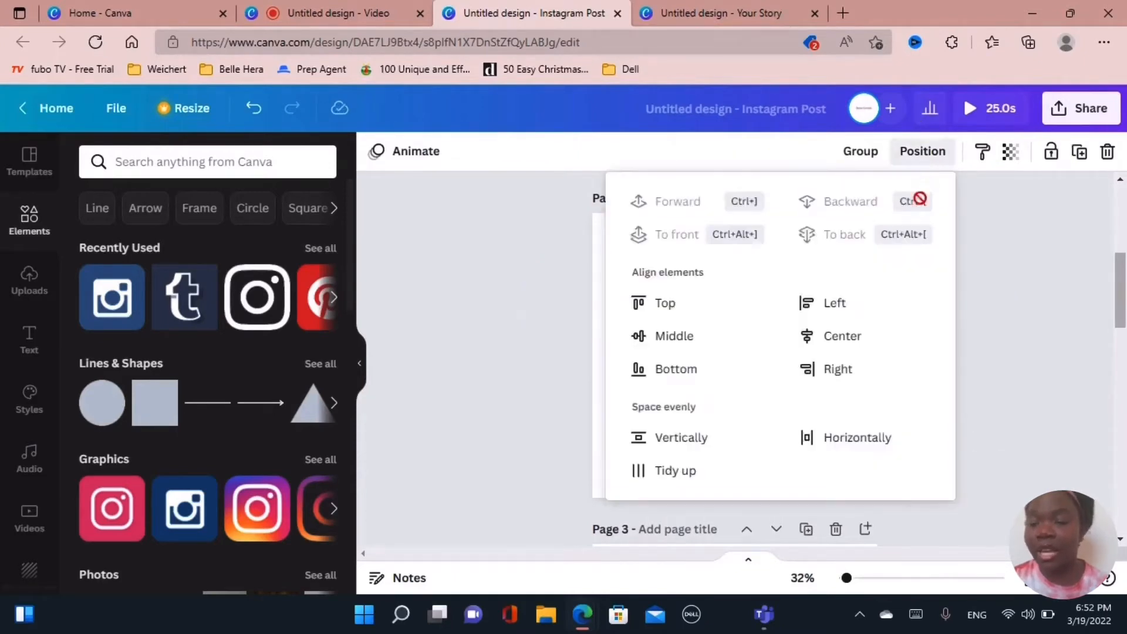
click(683, 475)
click(472, 458)
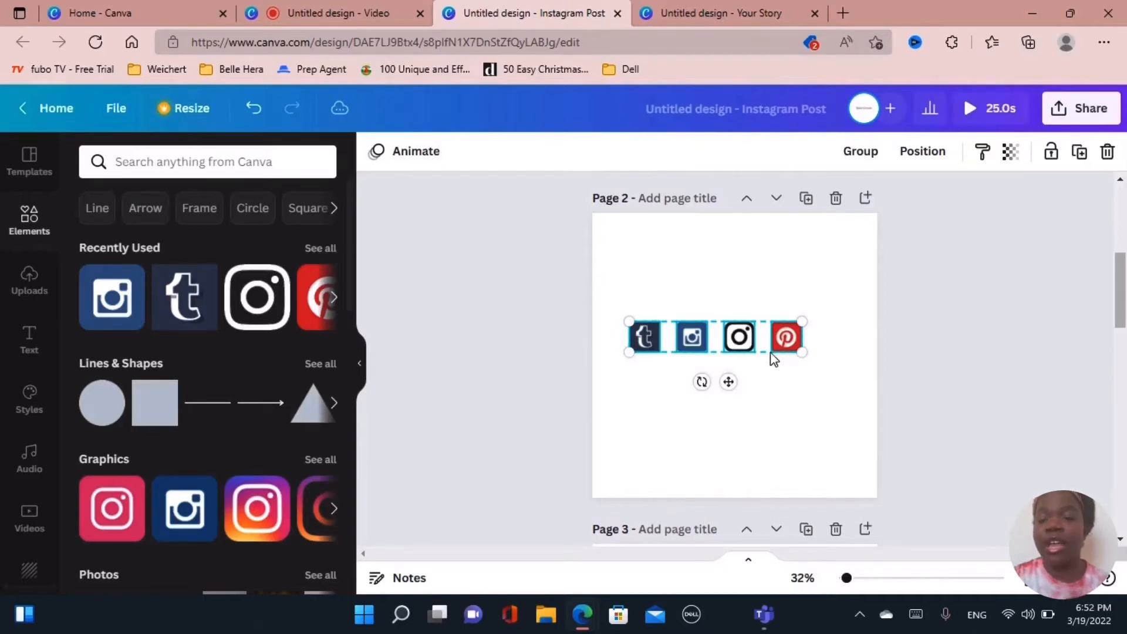
click(787, 409)
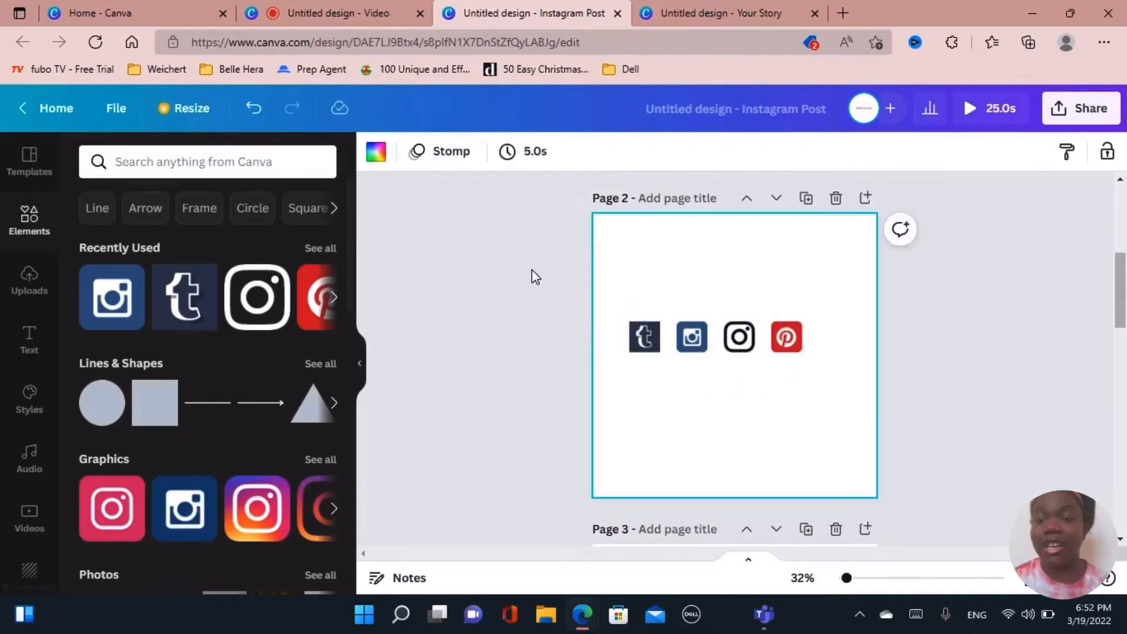
Group the four social icons and move the group to the upper left of page 2
drag(559, 276, 962, 434)
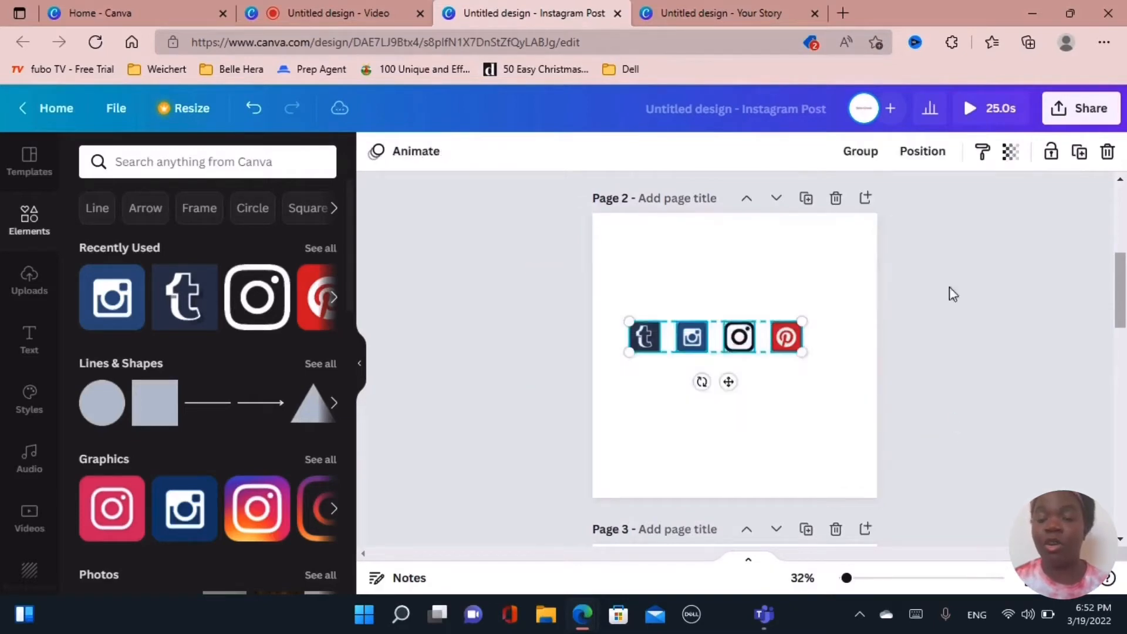
click(861, 154)
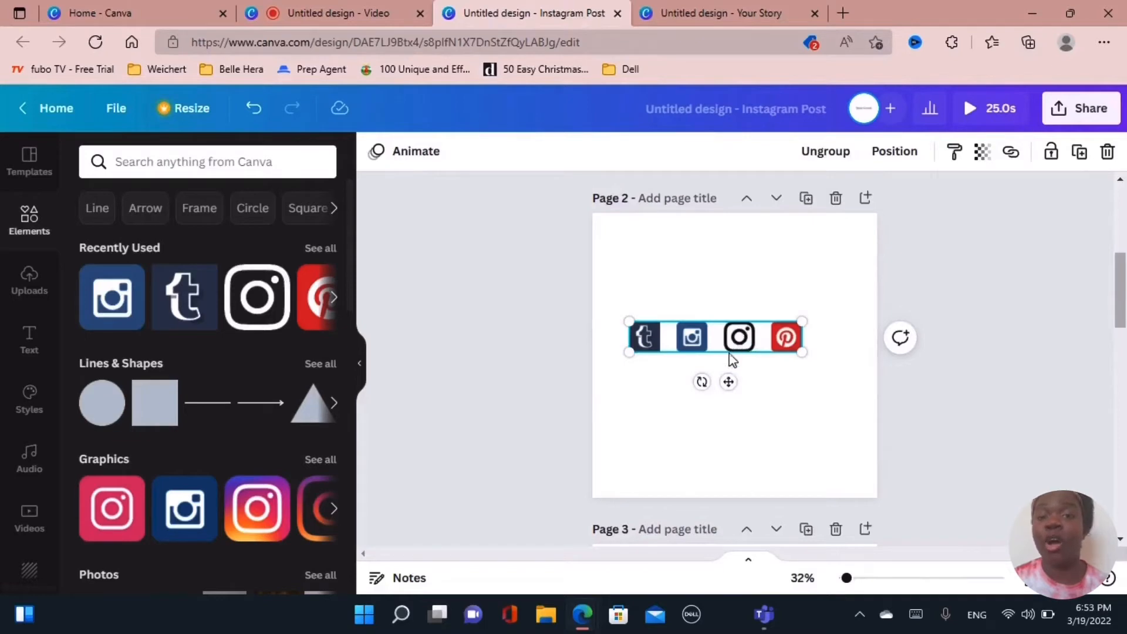
drag(729, 347, 701, 240)
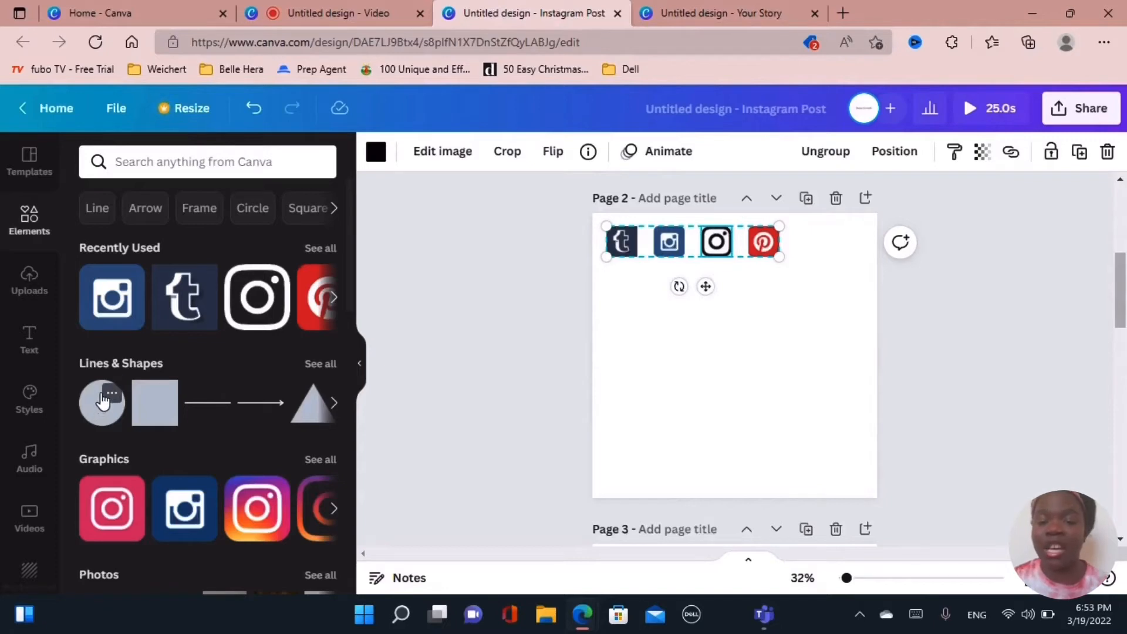
Add the stock photo of a dark bowl on a marble surface to page 2
scroll(103, 402, down, 10)
scroll(176, 328, up, 8)
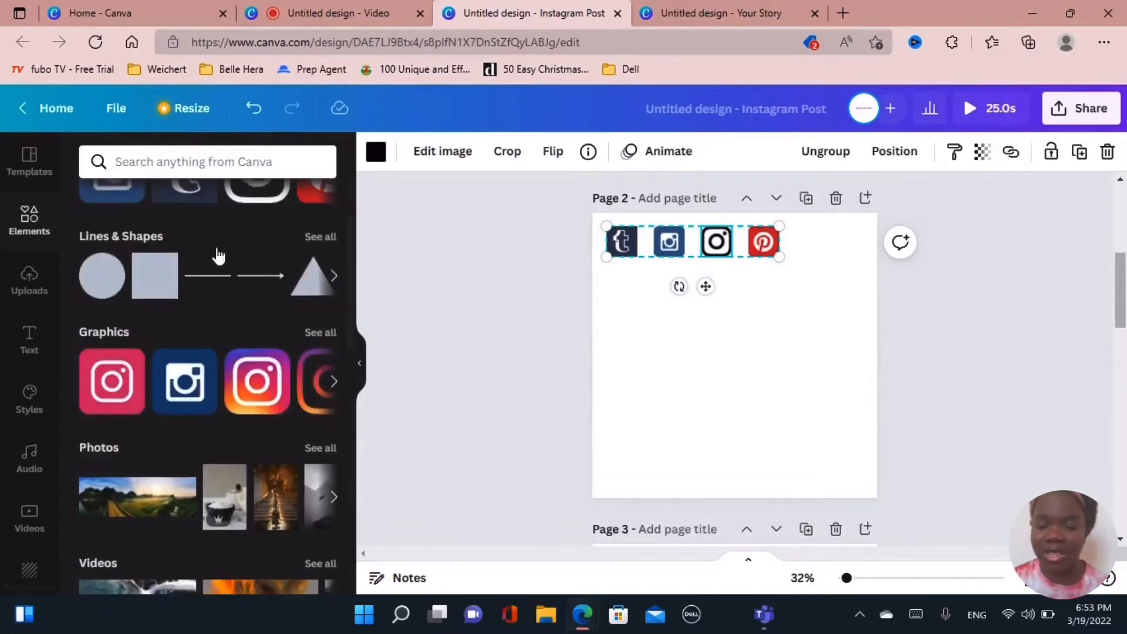
click(216, 508)
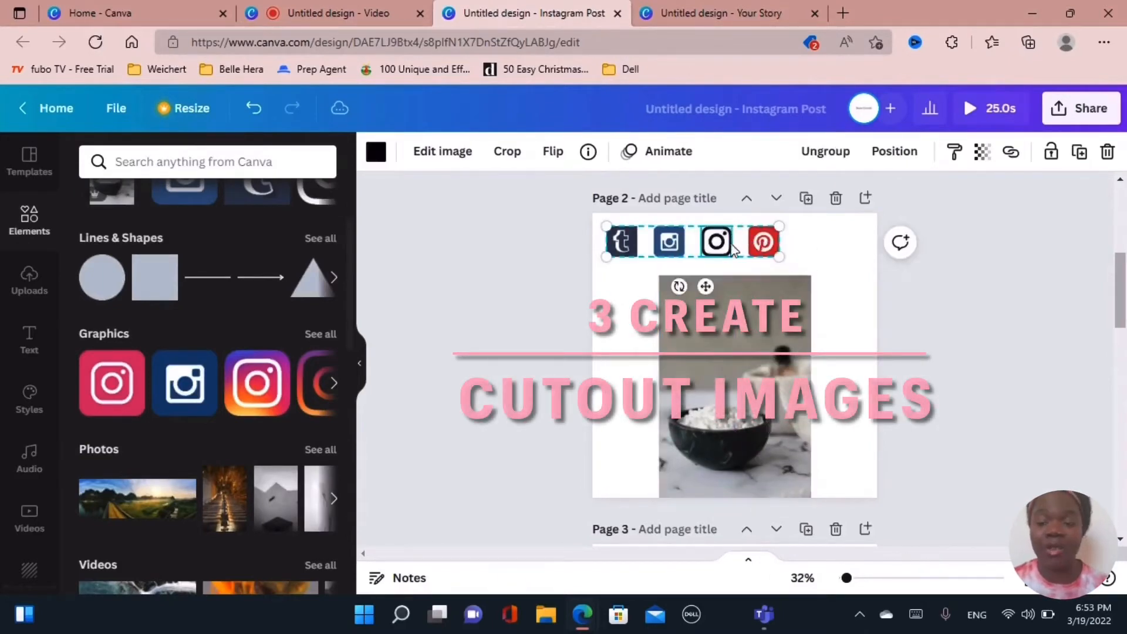
Delete all the social icons from page 2 and move the bowl photo up on the page
key(Delete)
click(763, 241)
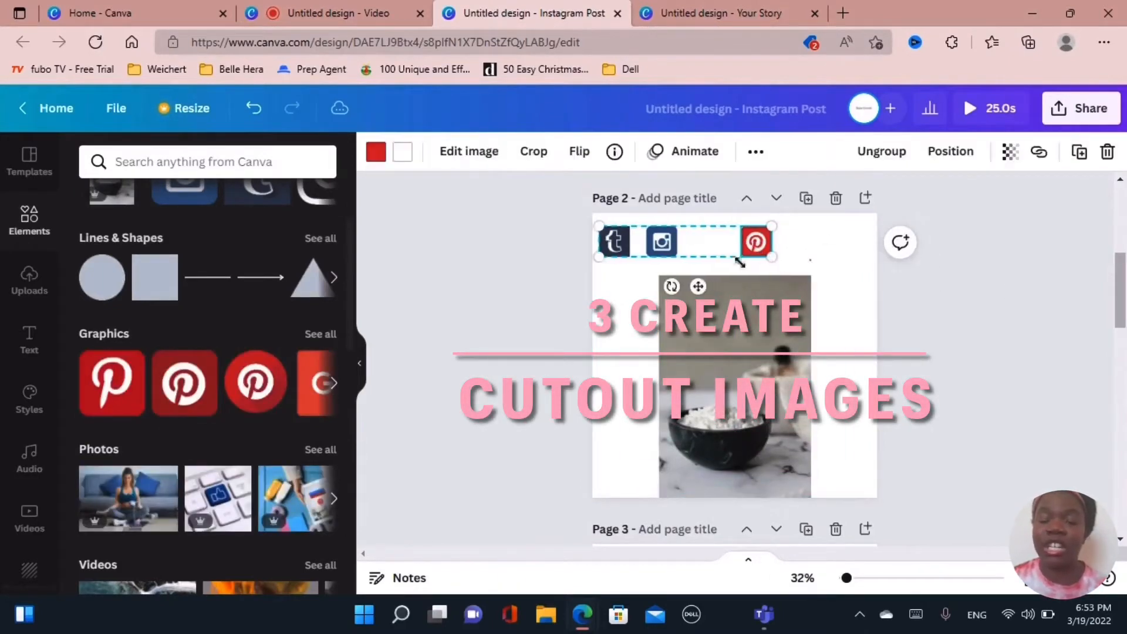
drag(810, 259, 571, 217)
key(Delete)
drag(806, 411, 816, 368)
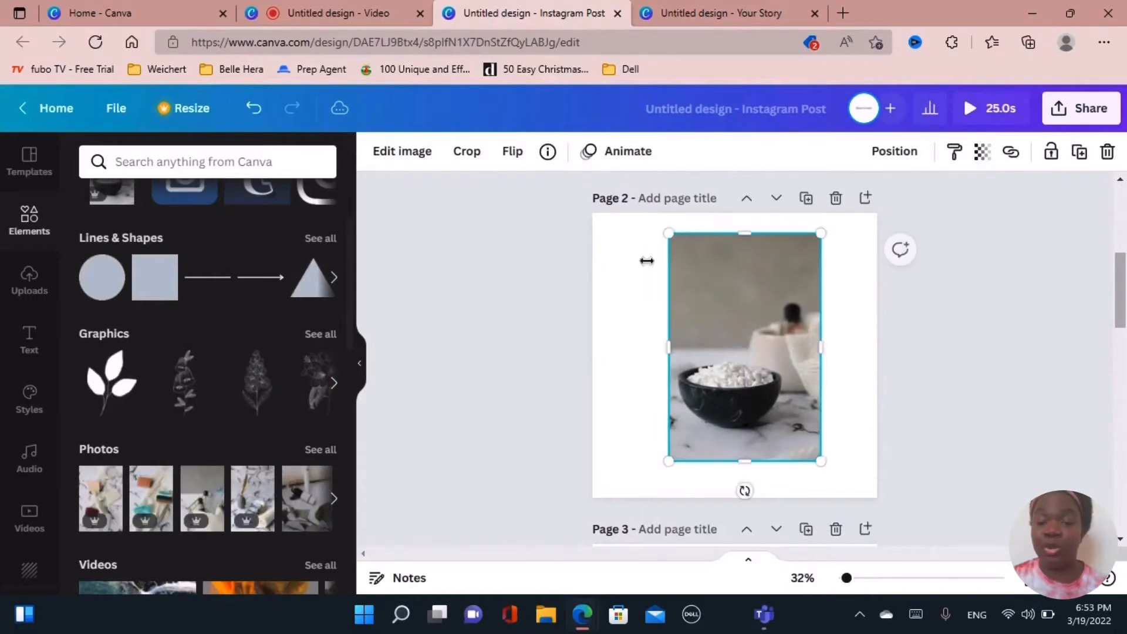
Remove the bowl photo's background with BG Remover, then enlarge the image to about 582 × 864 and center it horizontally on page 2
click(400, 154)
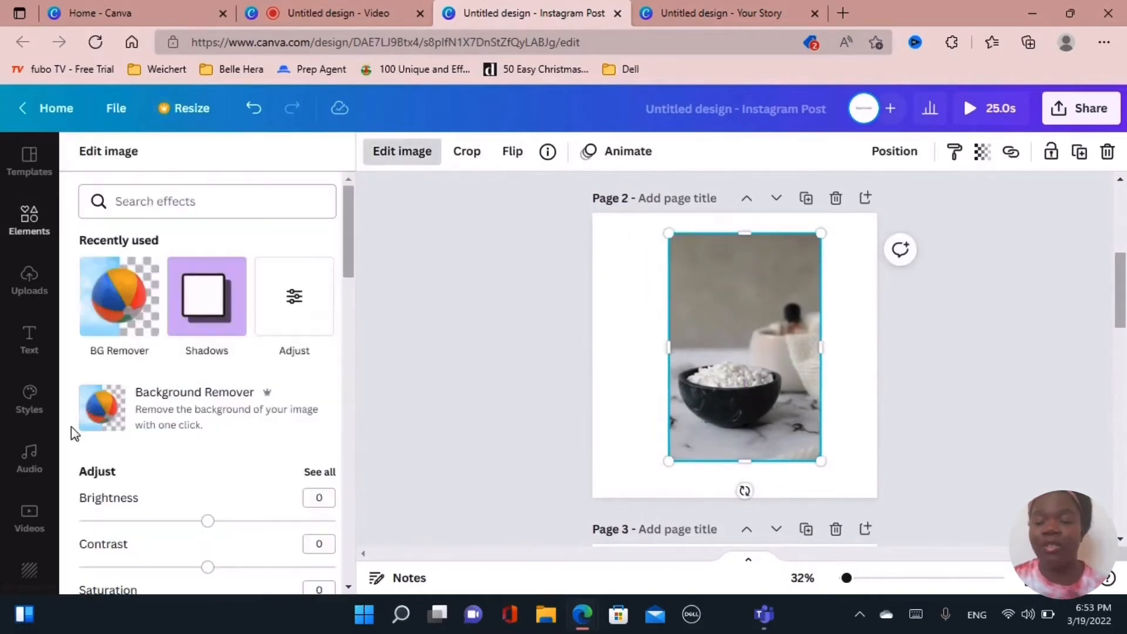
click(124, 289)
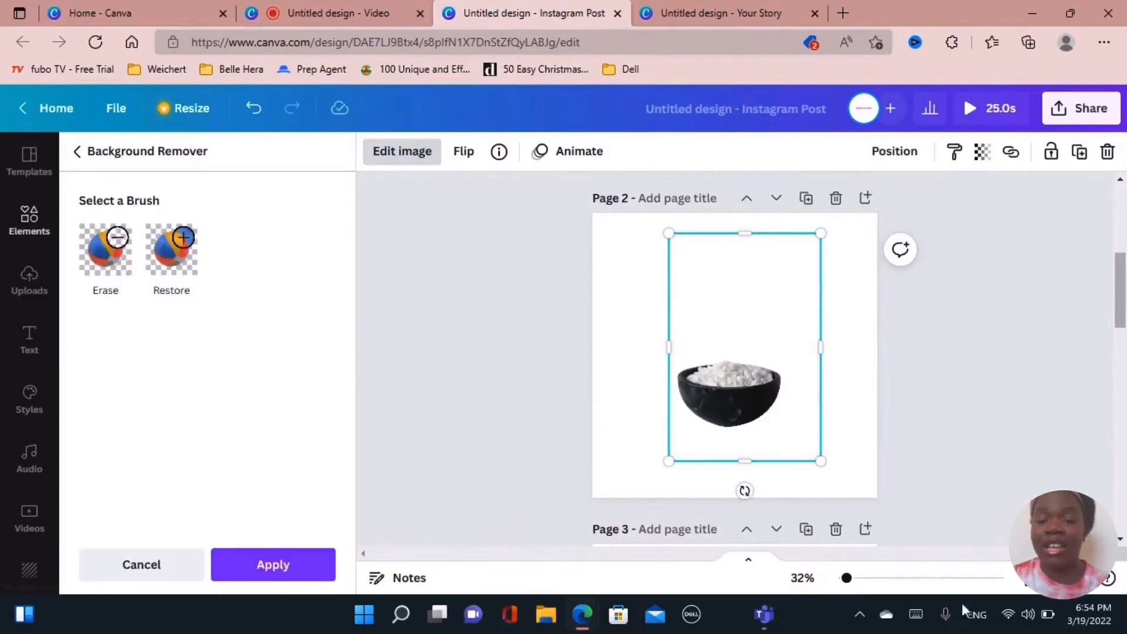
mouse_move(820, 461)
mouse_down()
mouse_move(752, 468)
mouse_move(823, 462)
mouse_up()
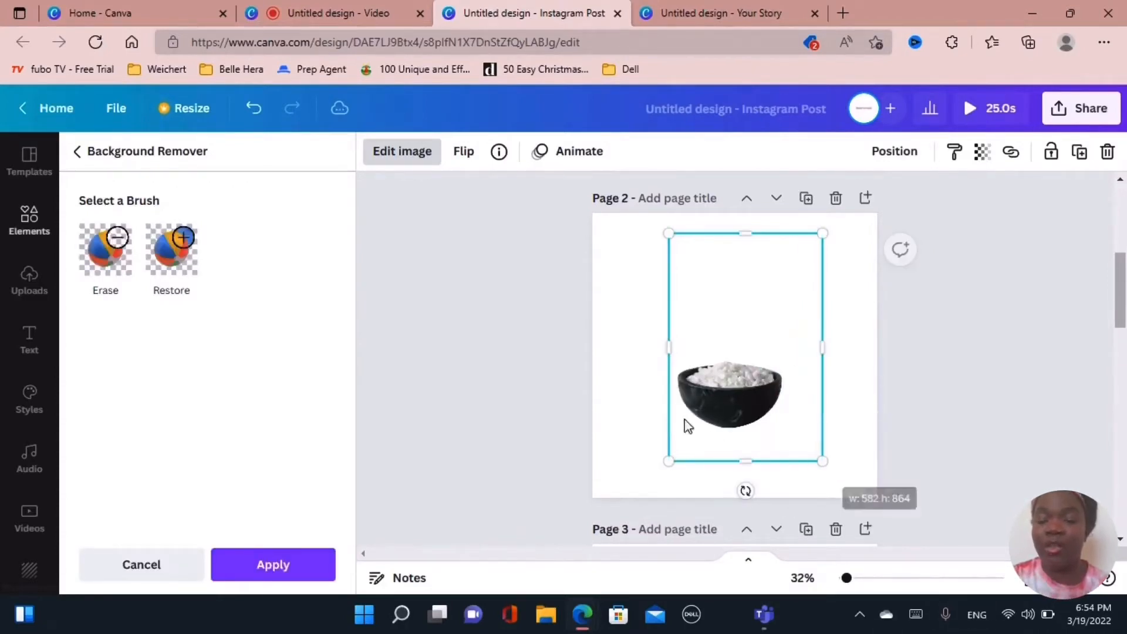
mouse_move(730, 383)
mouse_down()
mouse_move(664, 436)
mouse_move(707, 389)
mouse_move(768, 364)
mouse_move(748, 383)
mouse_up()
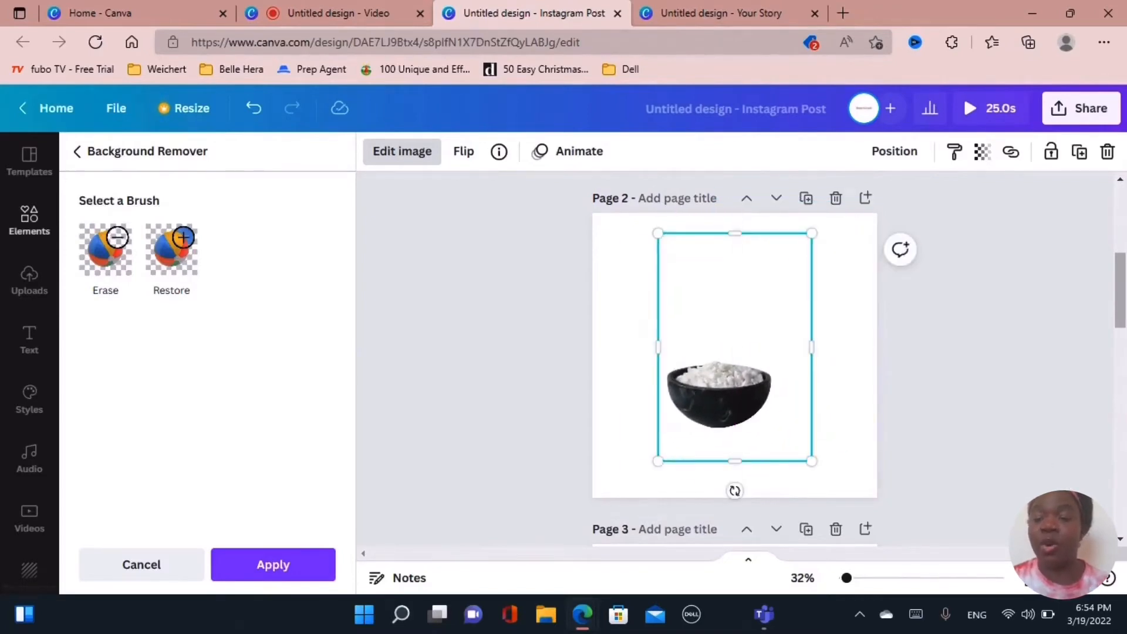
Delete the photo, text and decorative graphics from page 1, keeping only its pink background
scroll(1016, 422, up, 6)
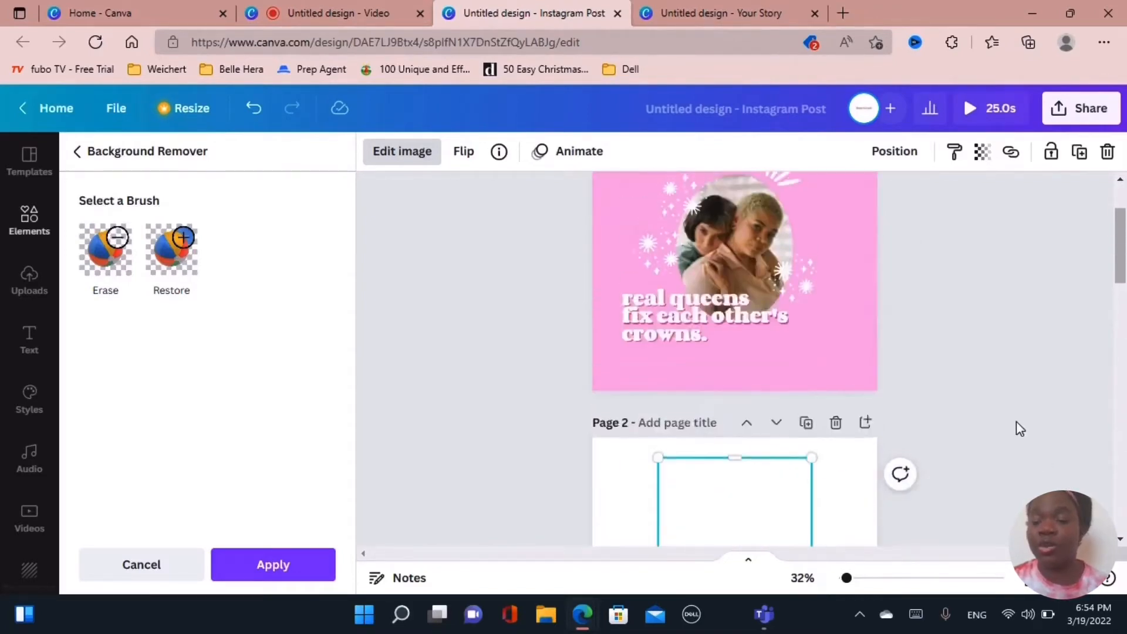
click(745, 361)
drag(637, 260, 851, 427)
key(Delete)
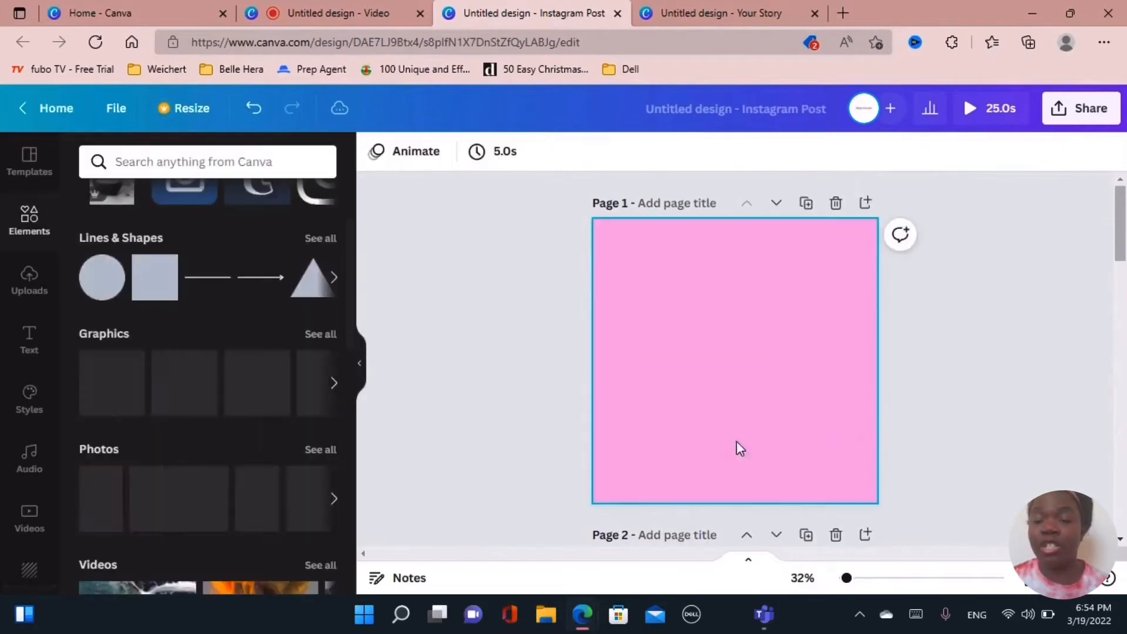
Copy the bowl cutout from page 2 onto the pink page 1 and move it down and slightly left
click(745, 289)
key(ctrl+v)
key(Delete)
scroll(788, 378, down, 5)
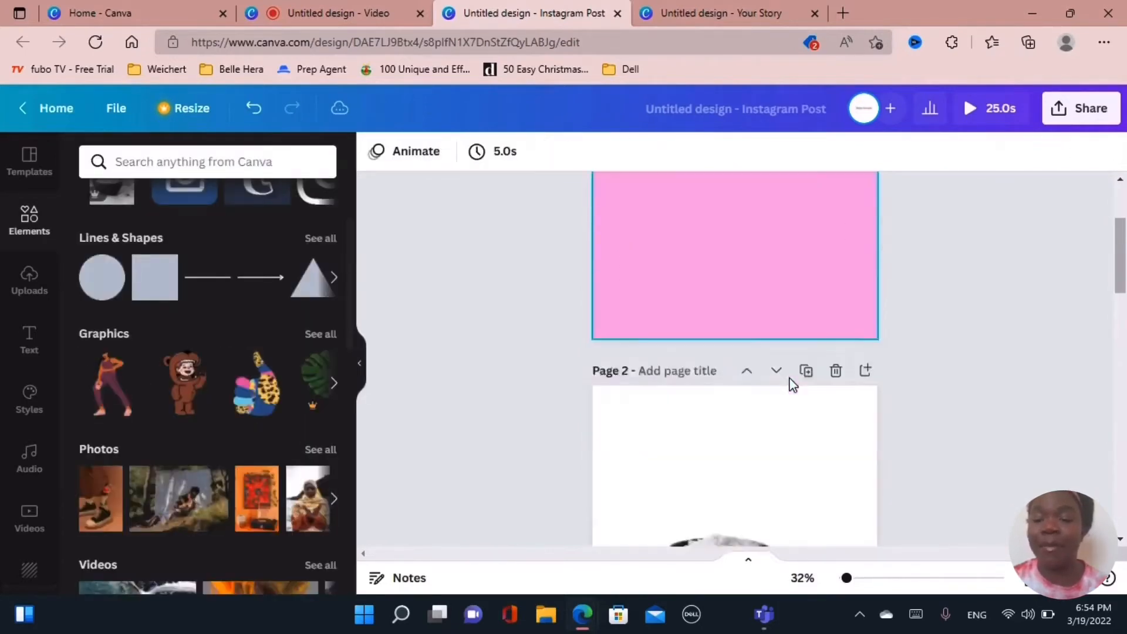
click(754, 431)
scroll(788, 376, up, 4)
key(ctrl+v)
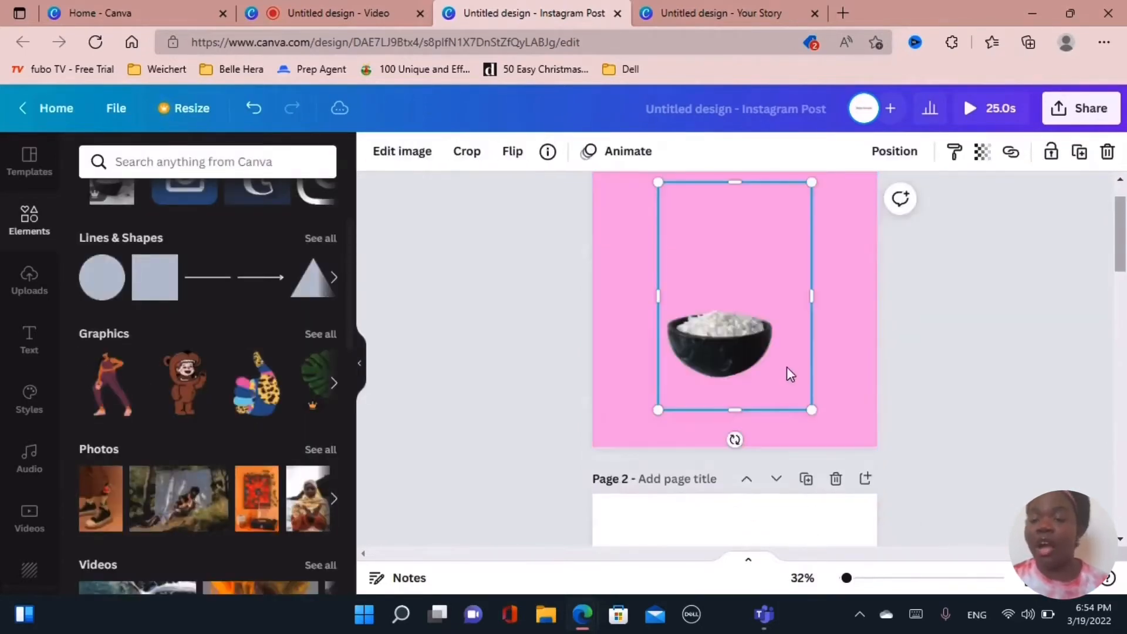
scroll(787, 375, up, 1)
drag(752, 402, 726, 440)
scroll(145, 528, up, 2)
scroll(154, 510, down, 4)
scroll(154, 502, down, 2)
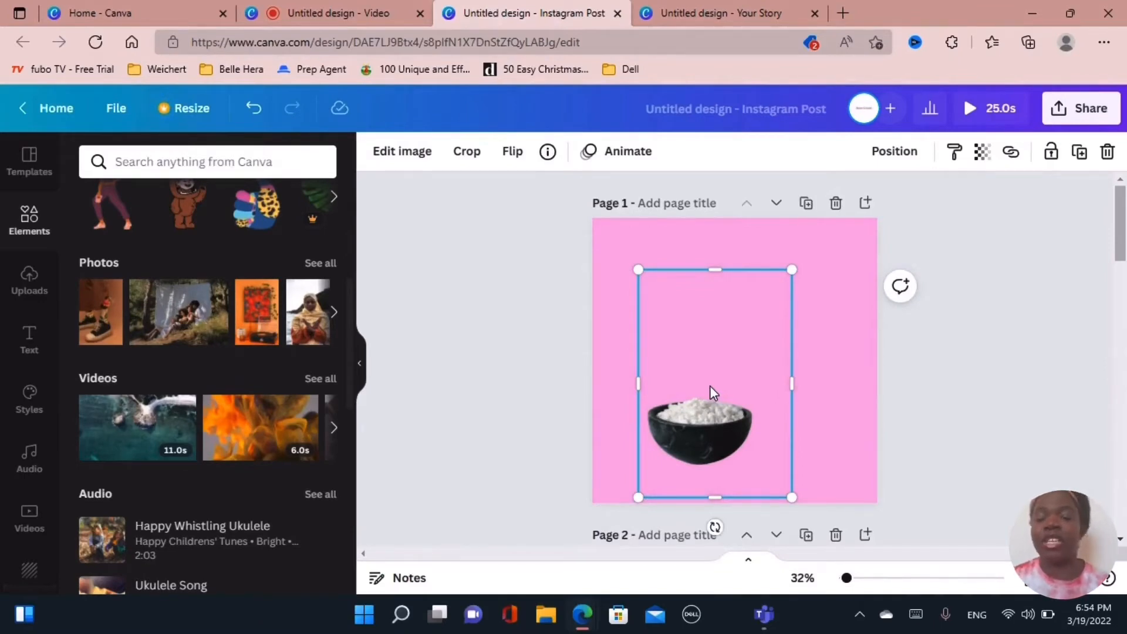
scroll(106, 392, up, 5)
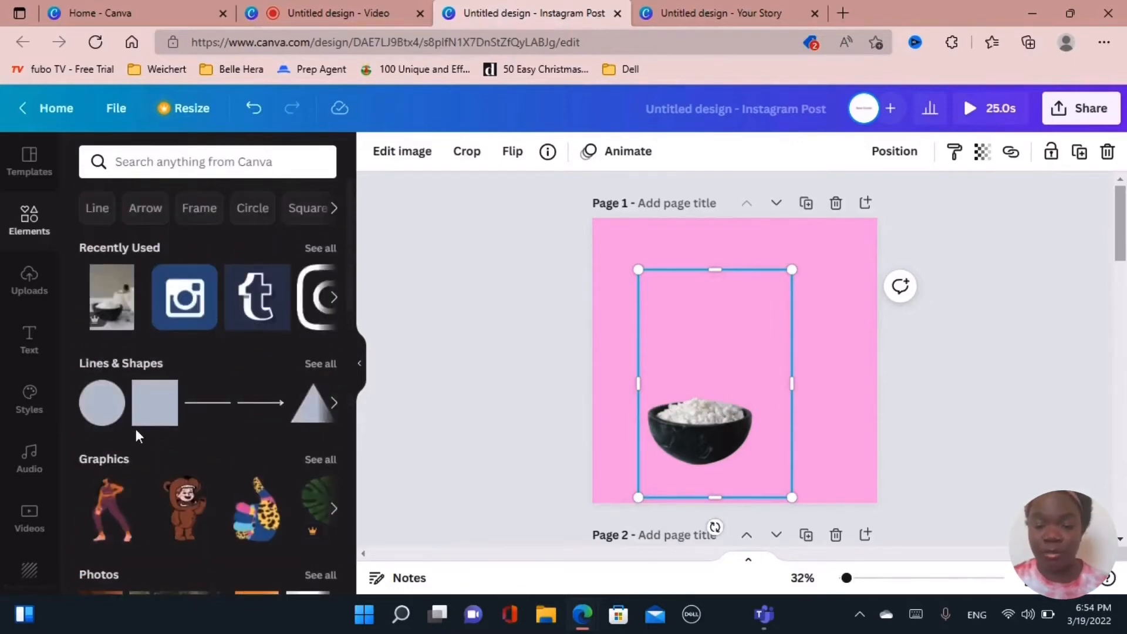
click(216, 161)
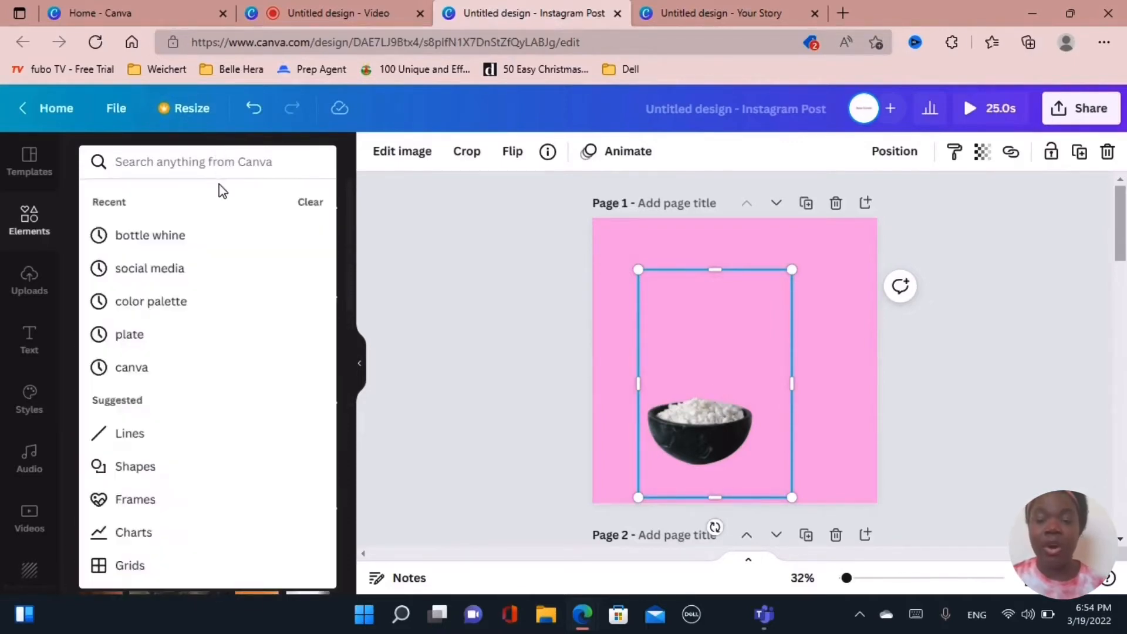
click(466, 284)
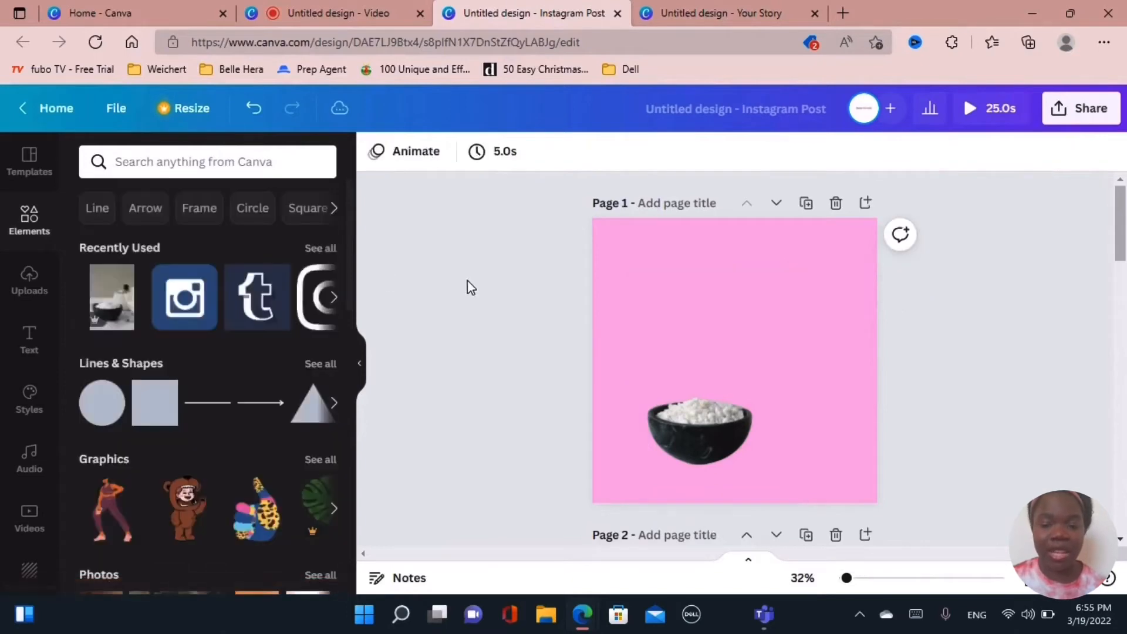
Replace the bowl cutout on page 1 with the uploaded photo of six open jars in two rows
click(27, 282)
click(660, 435)
key(Delete)
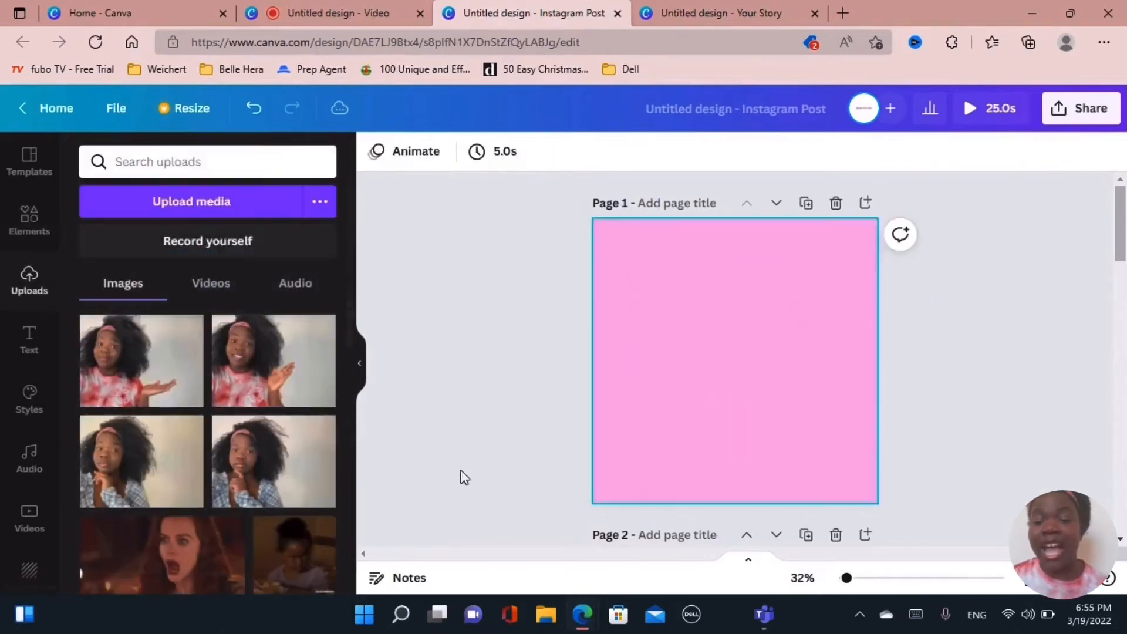
scroll(256, 529, down, 8)
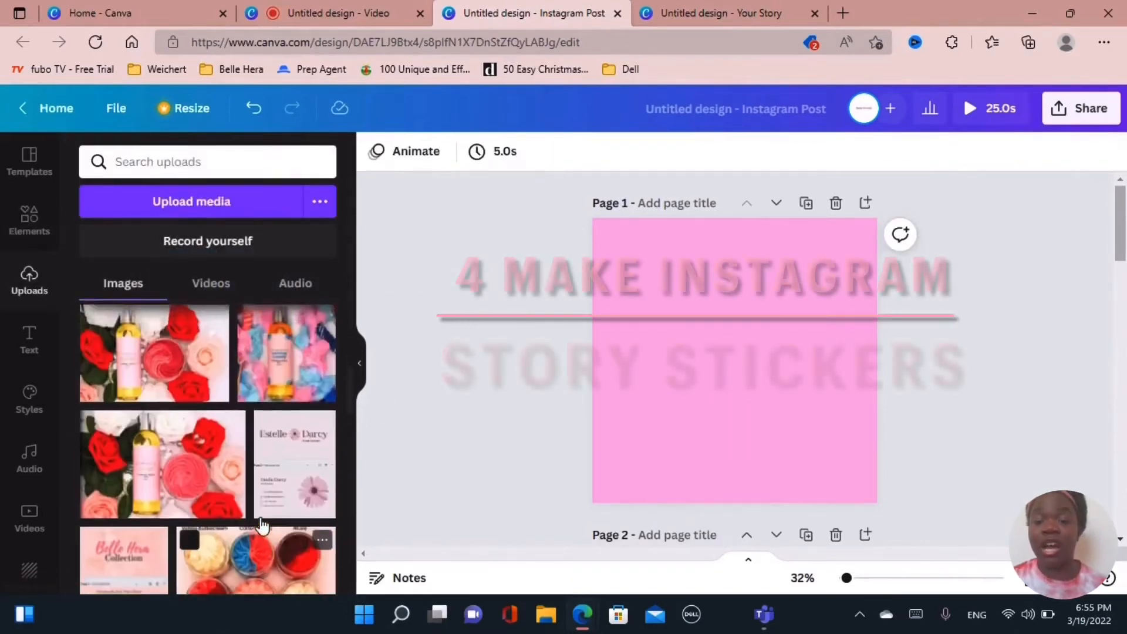
click(256, 496)
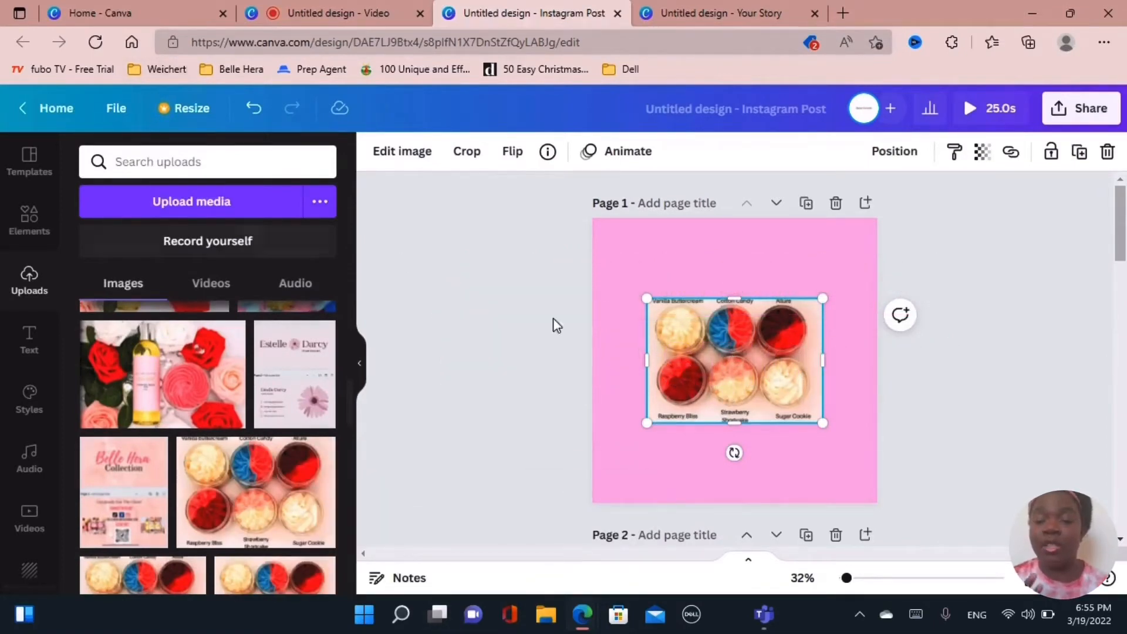
Remove the jar photo's background with BG Remover, then enlarge the image and center it horizontally on page 1
click(402, 151)
click(97, 305)
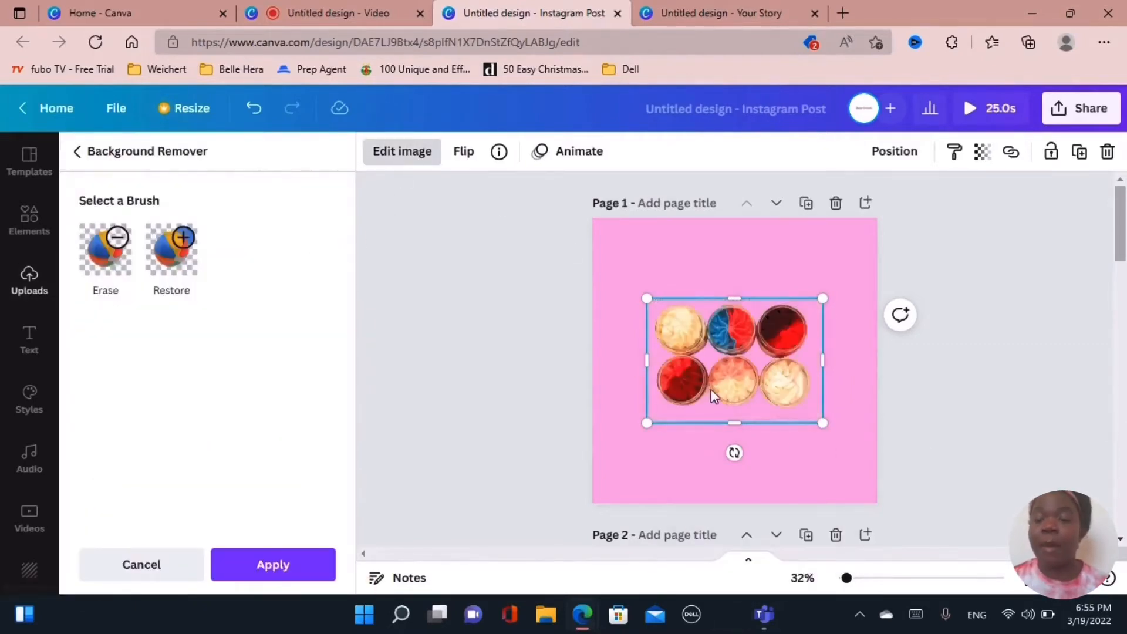
drag(822, 423, 893, 481)
drag(782, 396, 734, 376)
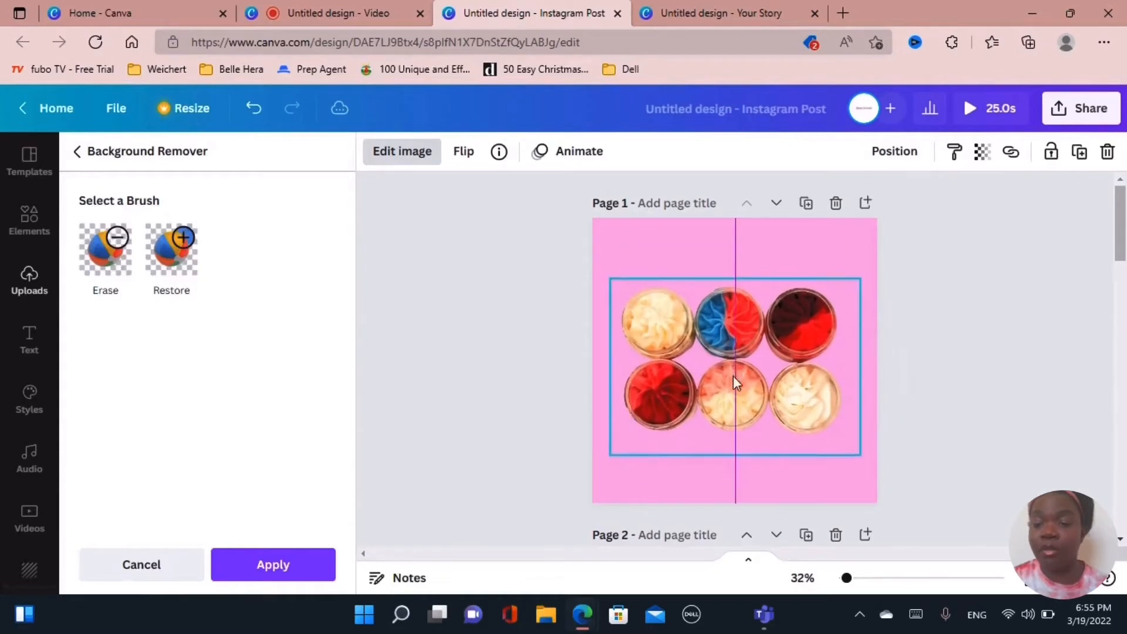
Delete the pink background from page 1 so the jar cutout sits on plain white
click(843, 242)
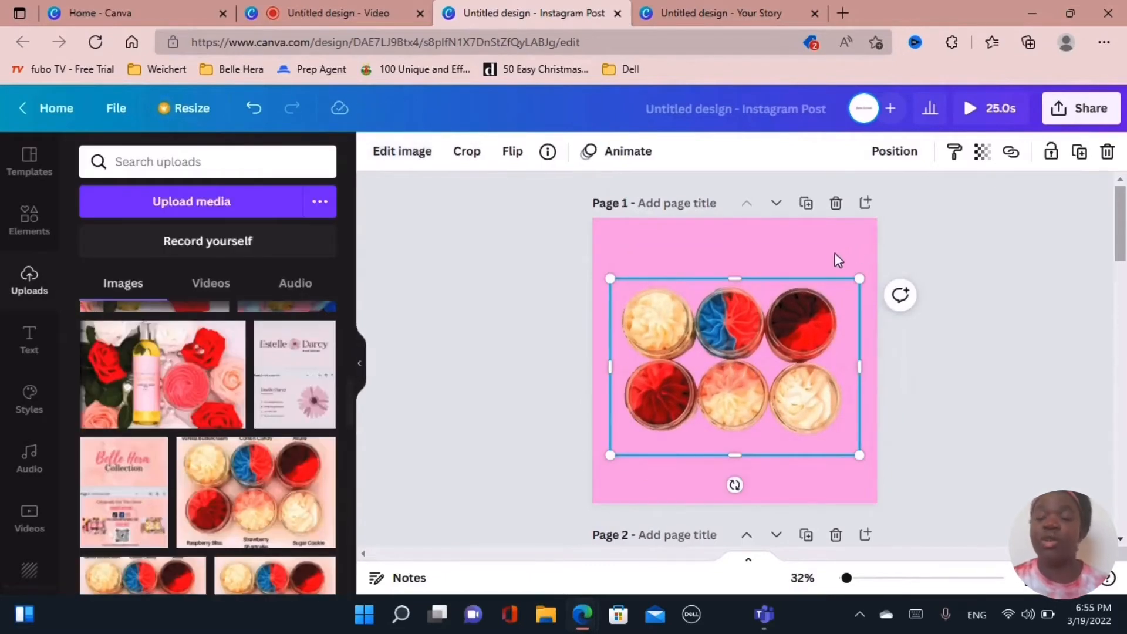
click(836, 232)
key(Delete)
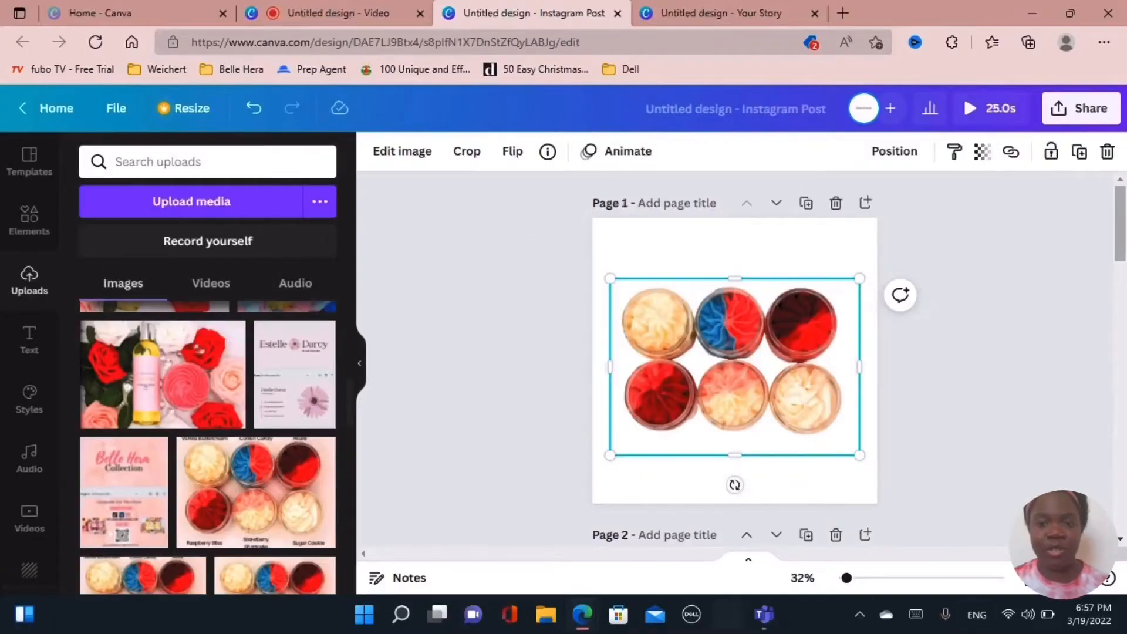
Try the Drop, Angle, Curved and Glow shadows on the jar cutout and settle on the Page Lift shadow
click(402, 152)
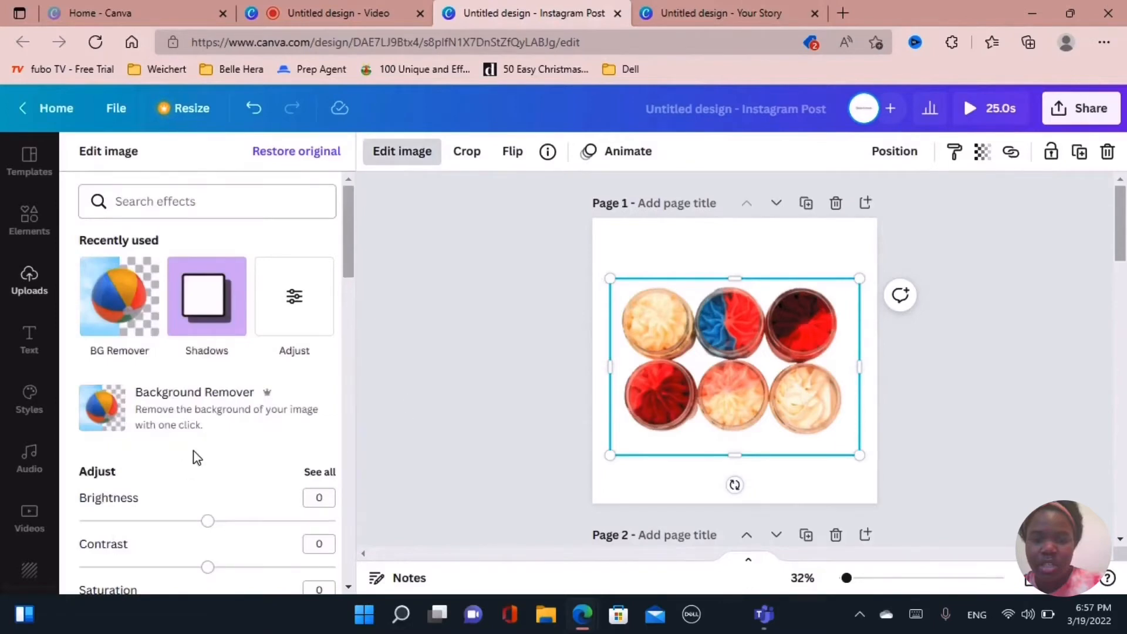
scroll(238, 390, down, 1)
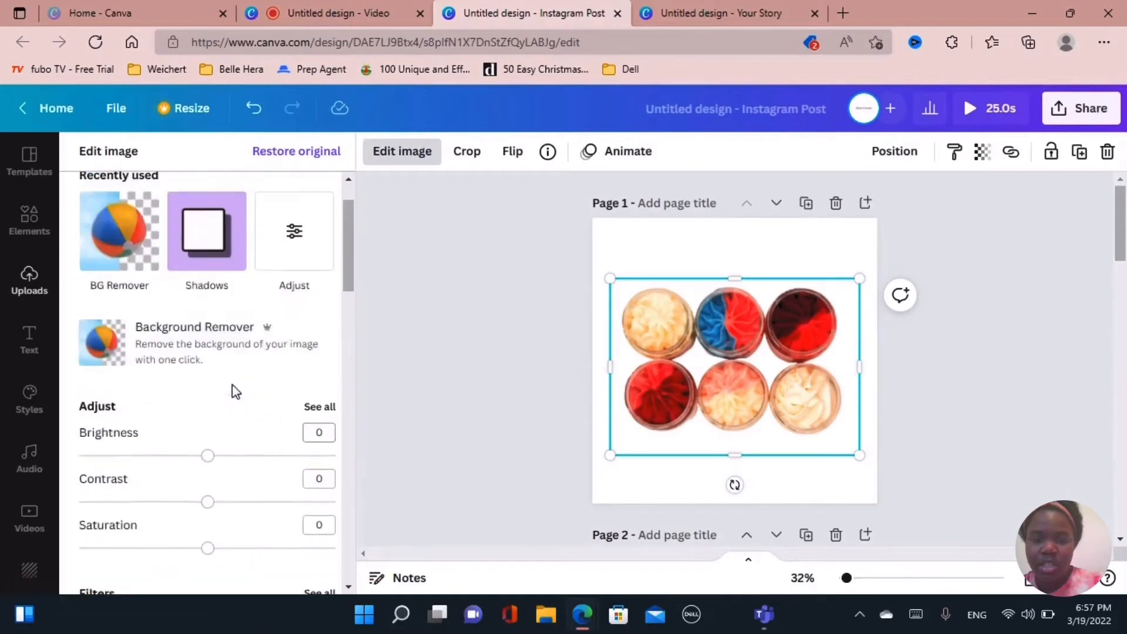
click(208, 231)
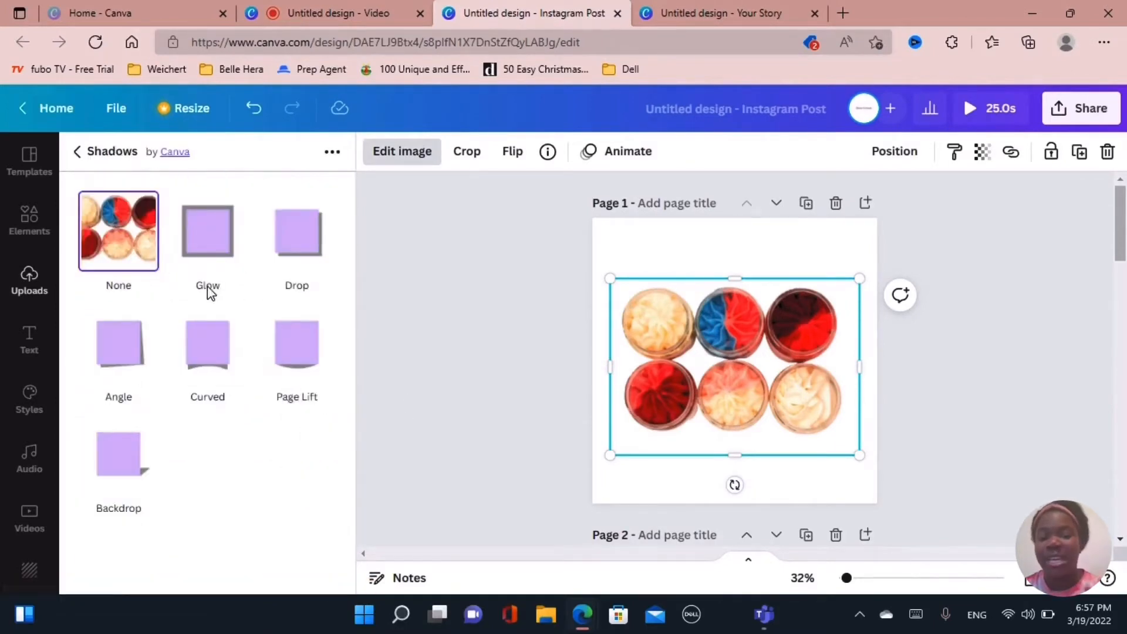
click(295, 239)
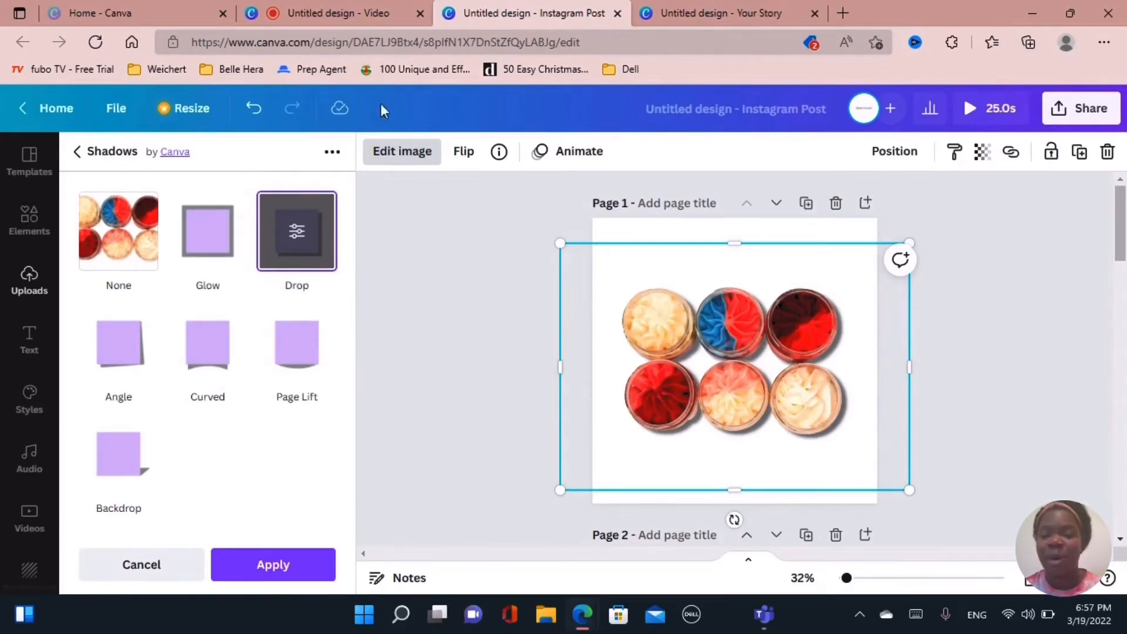
click(129, 351)
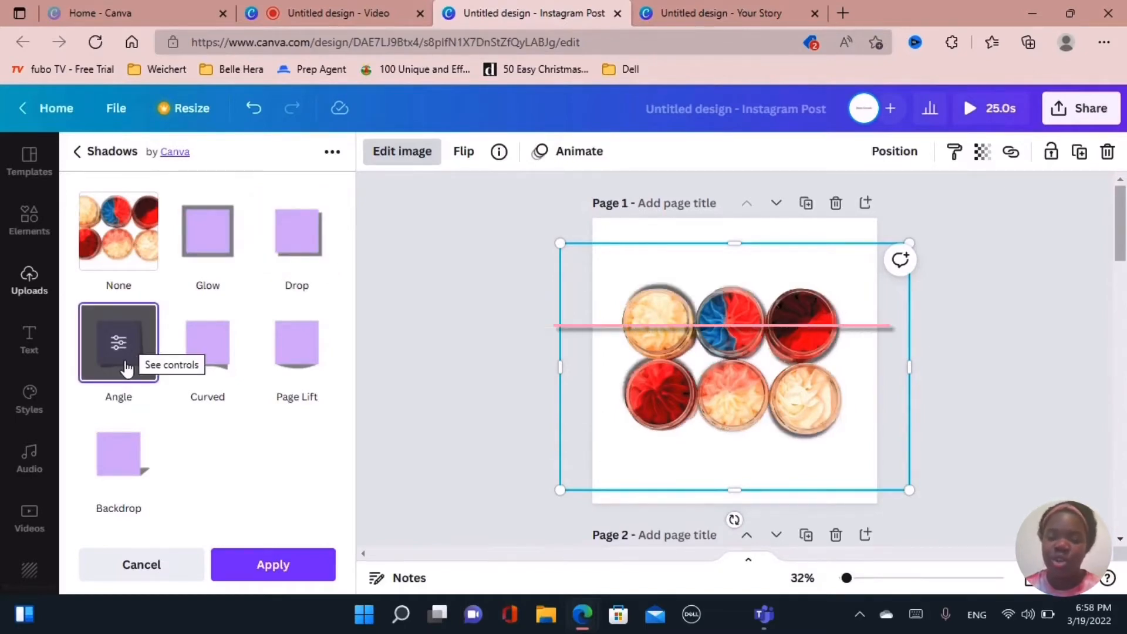
click(219, 369)
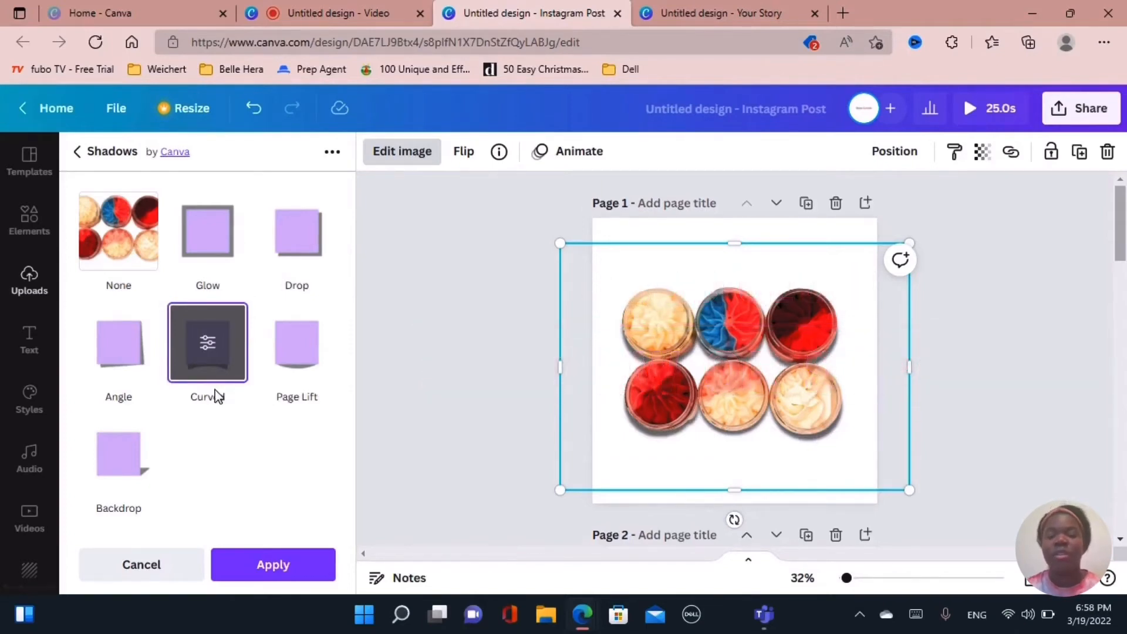
click(309, 358)
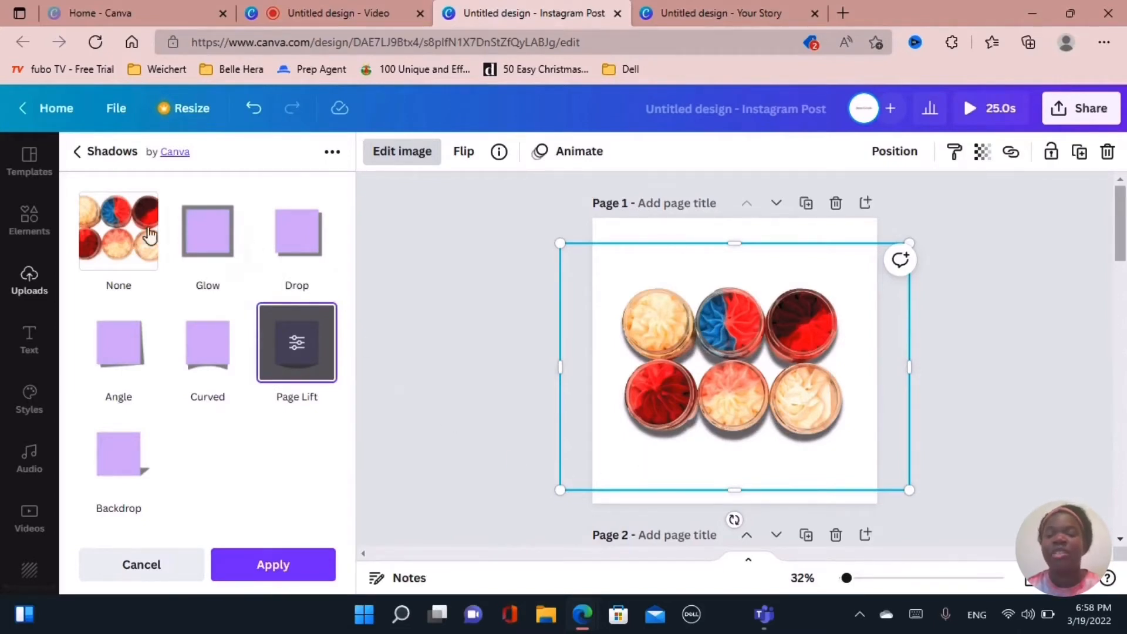
click(209, 235)
click(293, 352)
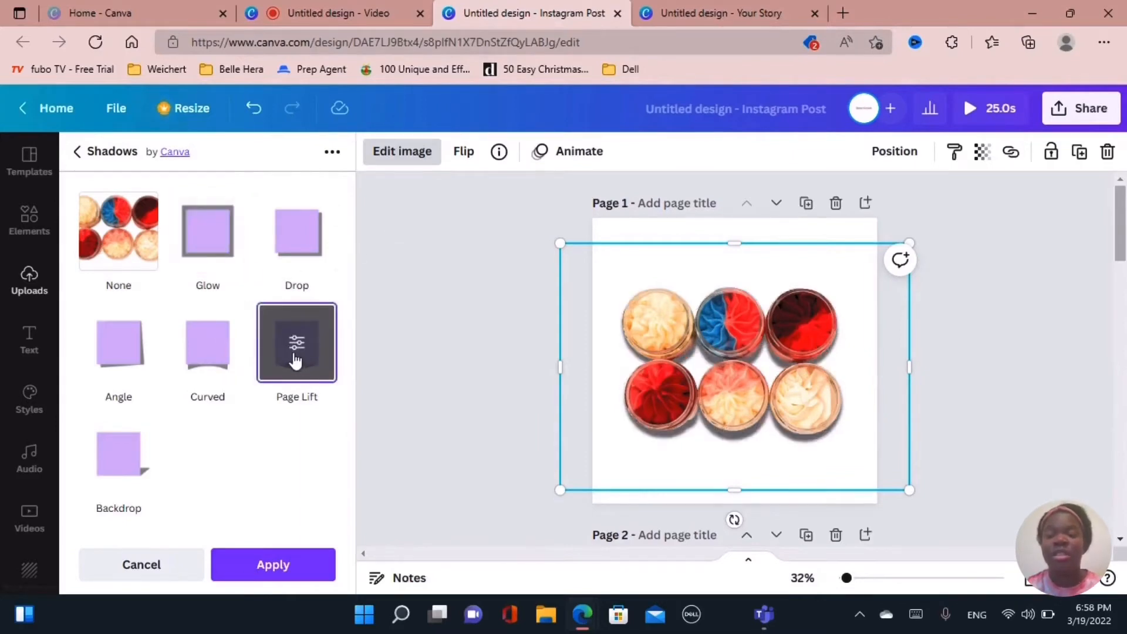
Set the Page Lift shadow's transparency to 73 and blur to 16, and raise its curve slightly
click(296, 347)
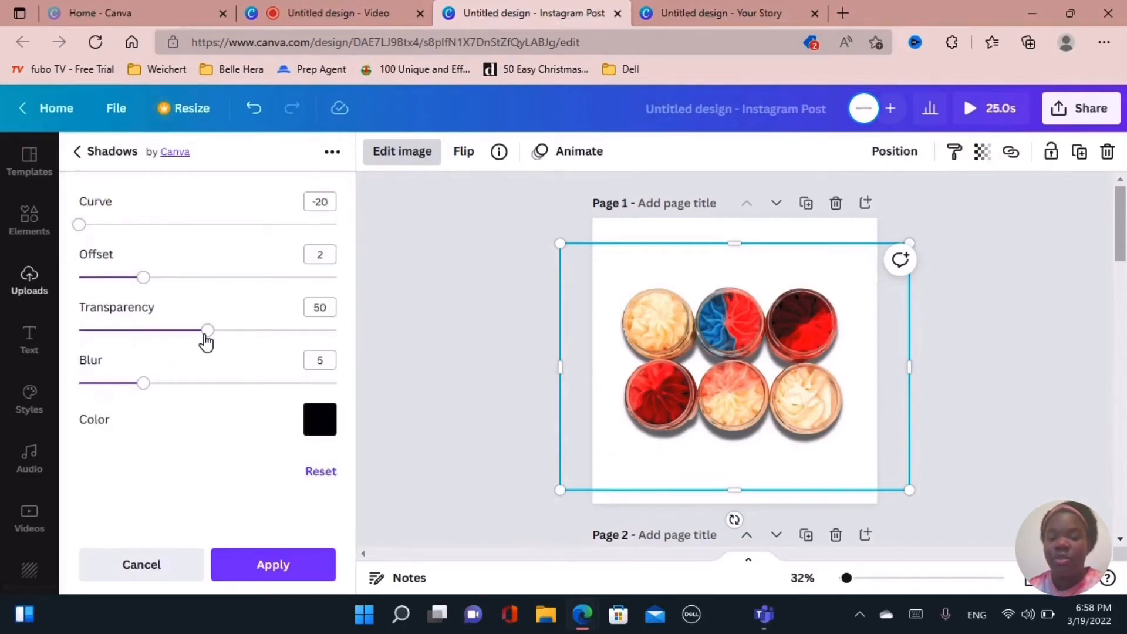
drag(206, 333, 270, 350)
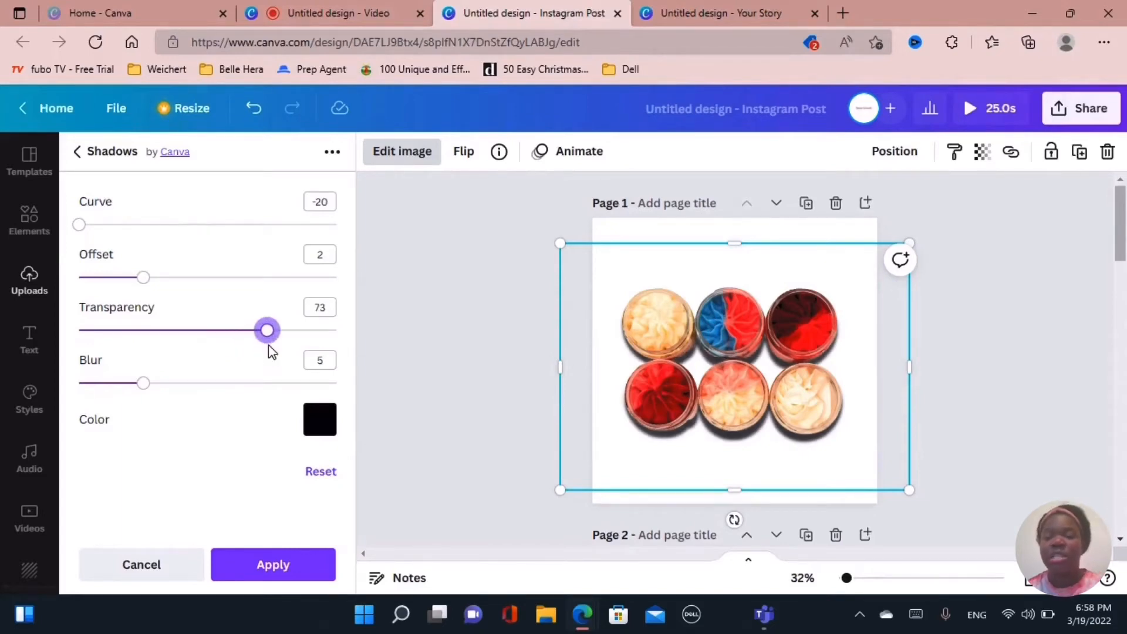
drag(141, 390, 288, 414)
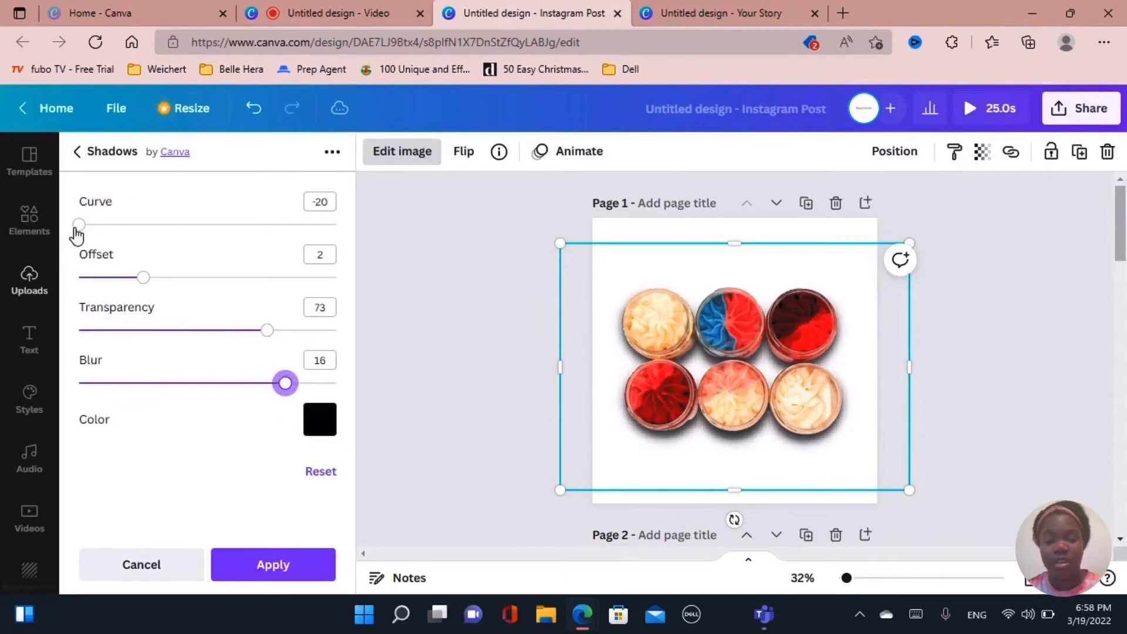
drag(77, 229, 118, 224)
Try coral, purple and pink as the jar shadow's color, and set it back to black
click(321, 432)
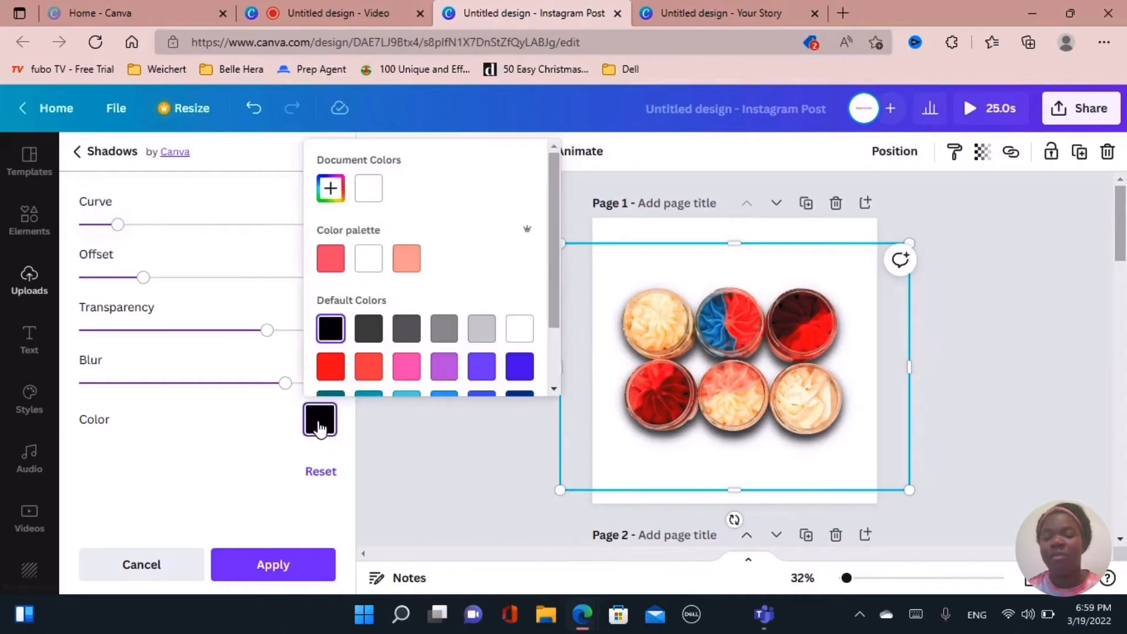
click(330, 259)
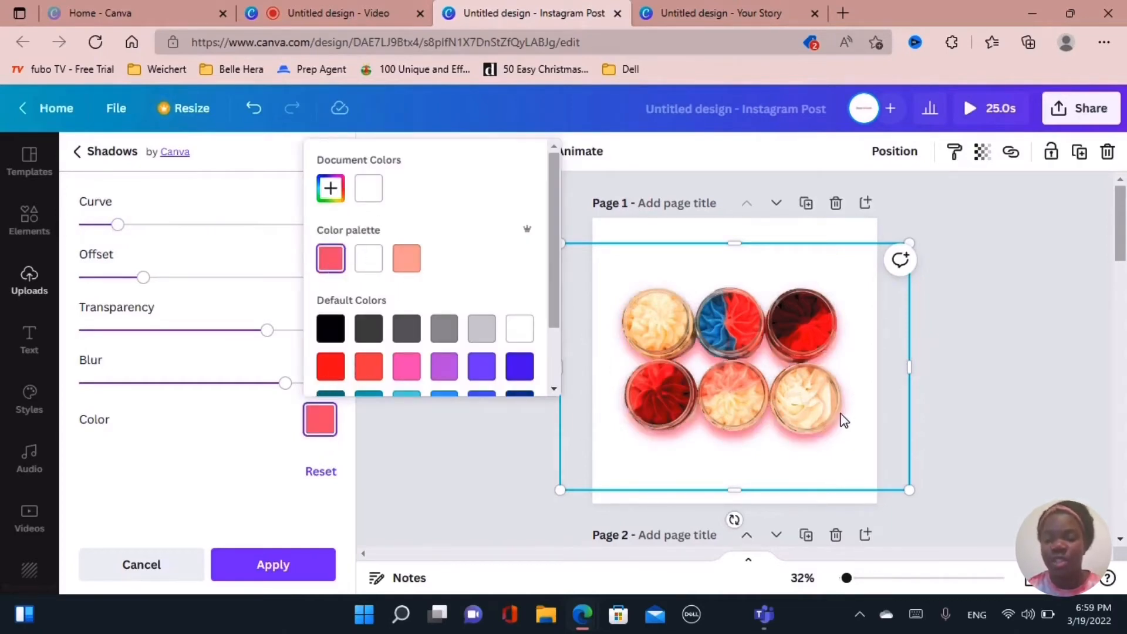
click(444, 366)
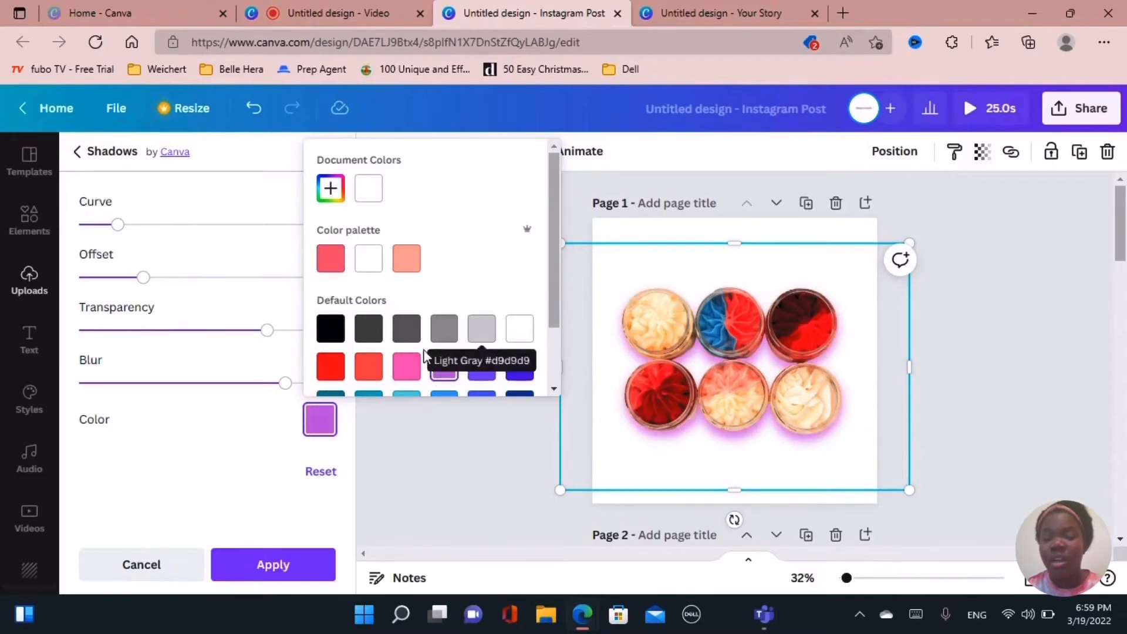
click(405, 367)
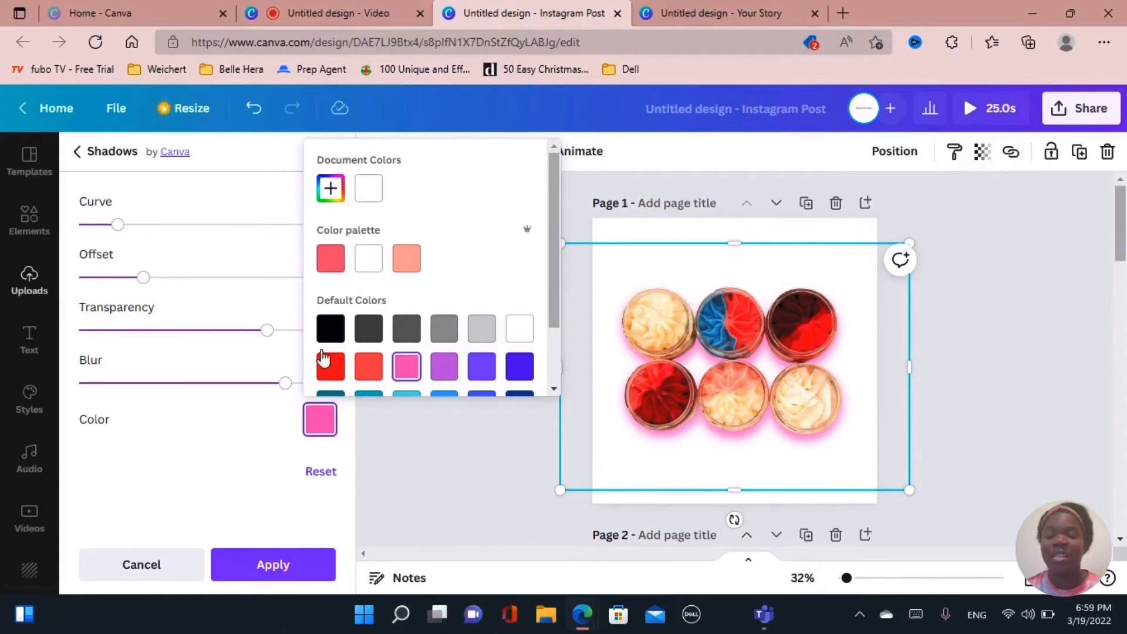
click(332, 331)
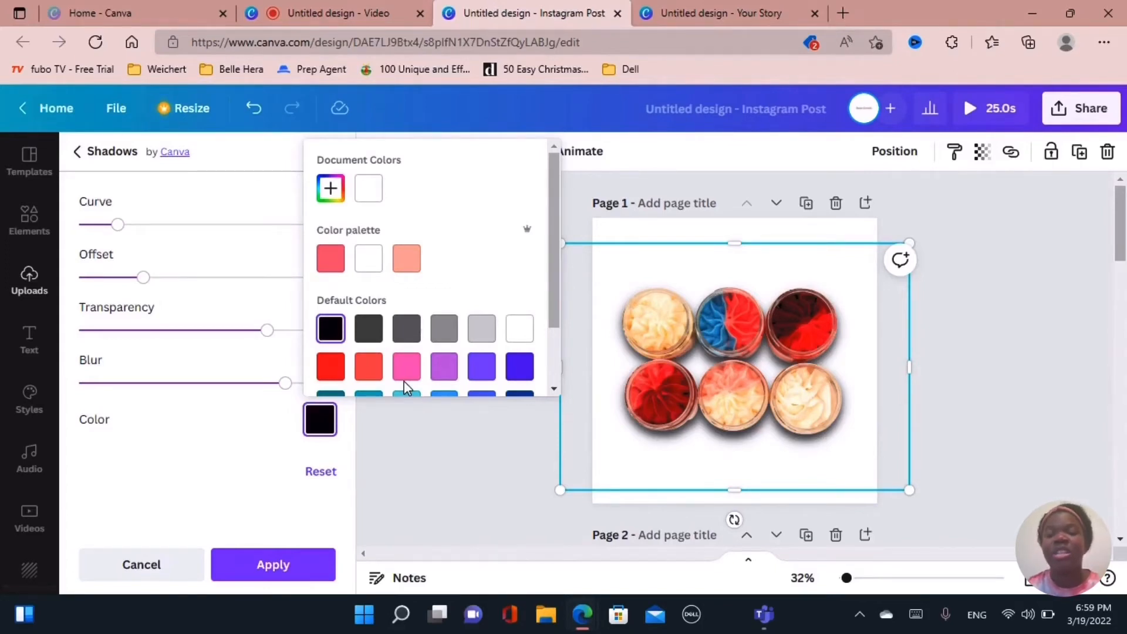
Browse the uploaded images and delete the jar cutout from page 1
click(13, 290)
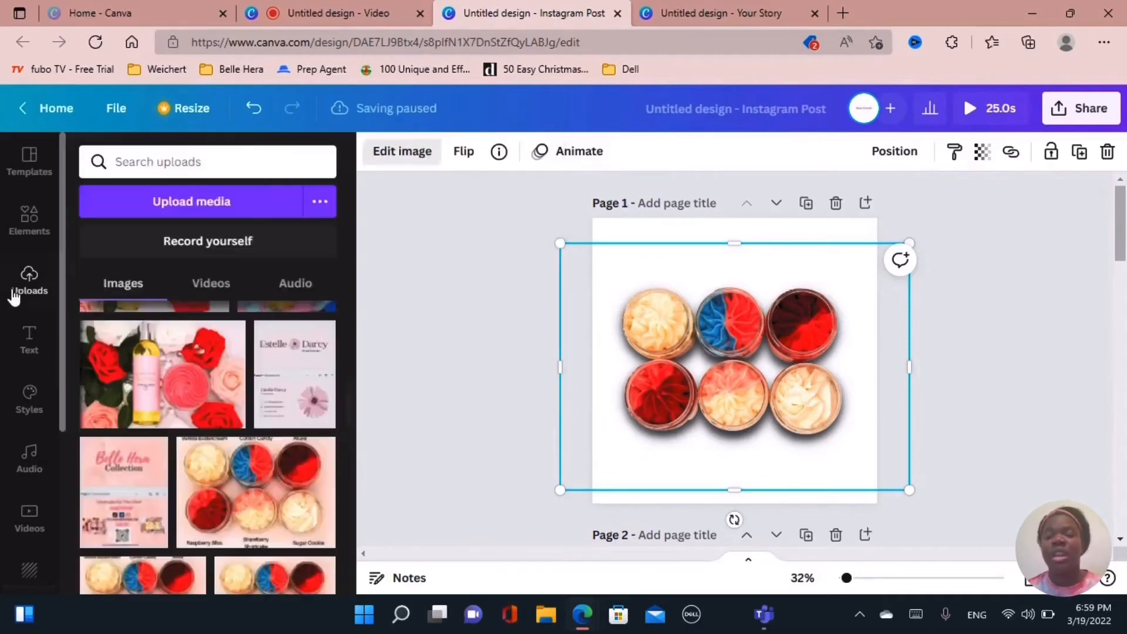
scroll(168, 439, down, 2)
scroll(170, 437, down, 10)
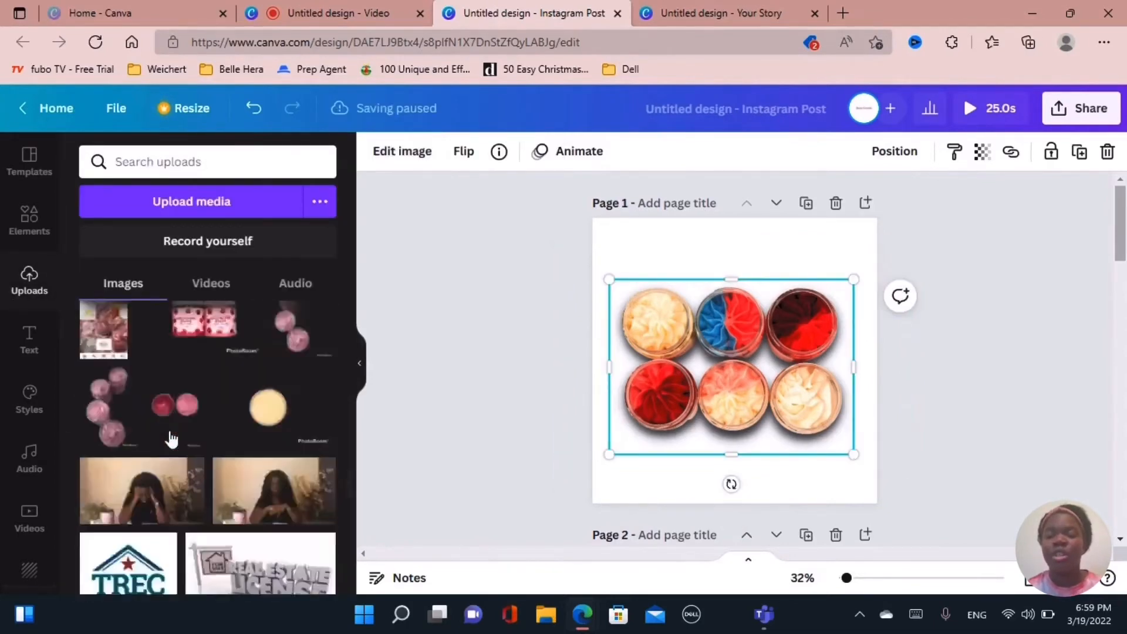
scroll(169, 437, down, 6)
scroll(169, 440, up, 1)
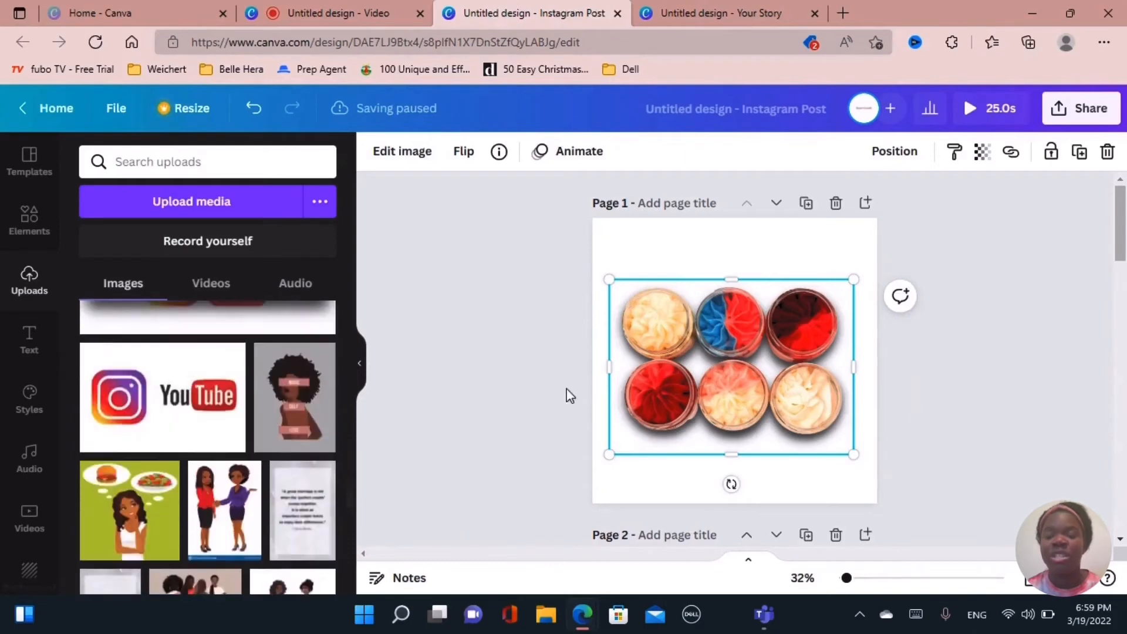
key(Delete)
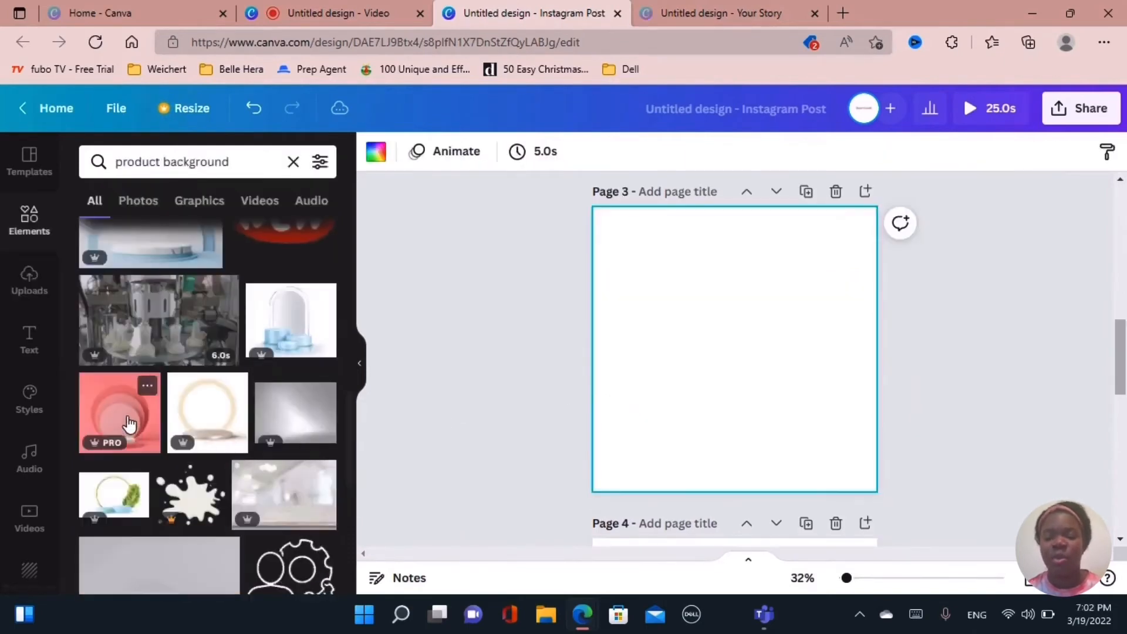
Add the coral circular podium image to page 3 and set it as the page background
click(136, 417)
right_click(691, 279)
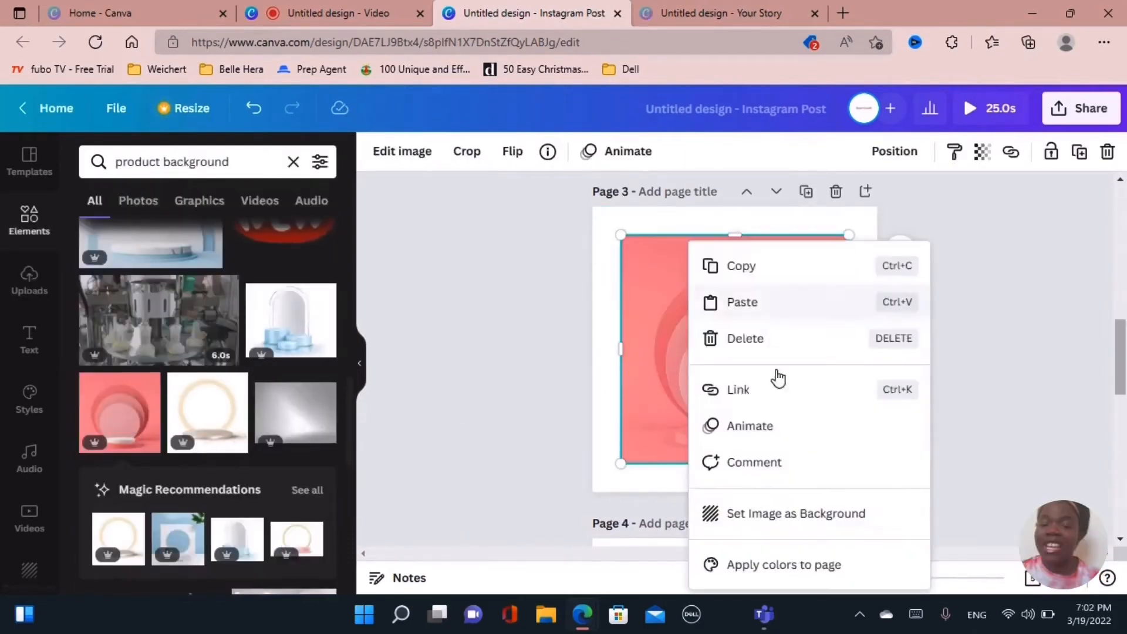
click(817, 520)
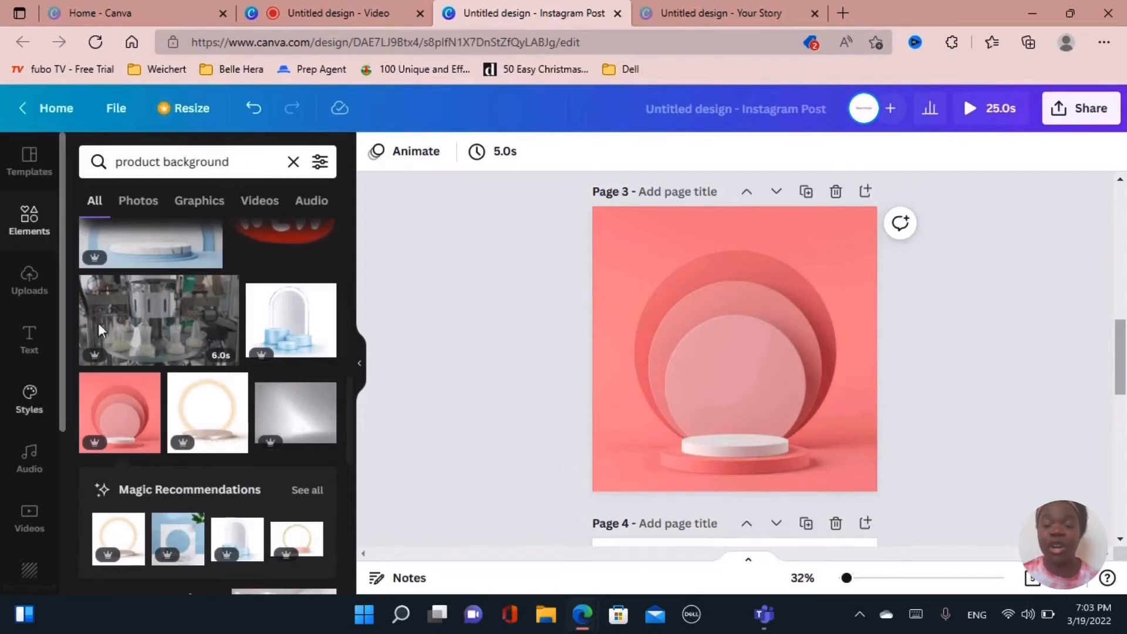
Place the uploaded white-background photo of the open and closed body whip jars on page 3
click(28, 282)
scroll(165, 394, down, 10)
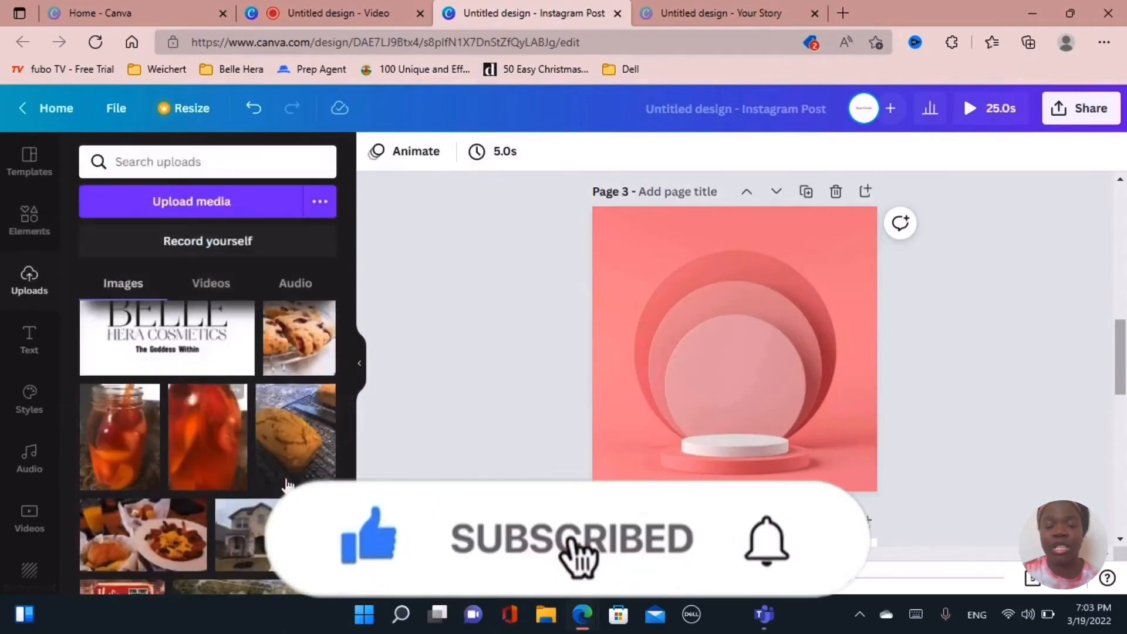
scroll(265, 425, down, 5)
scroll(265, 425, down, 15)
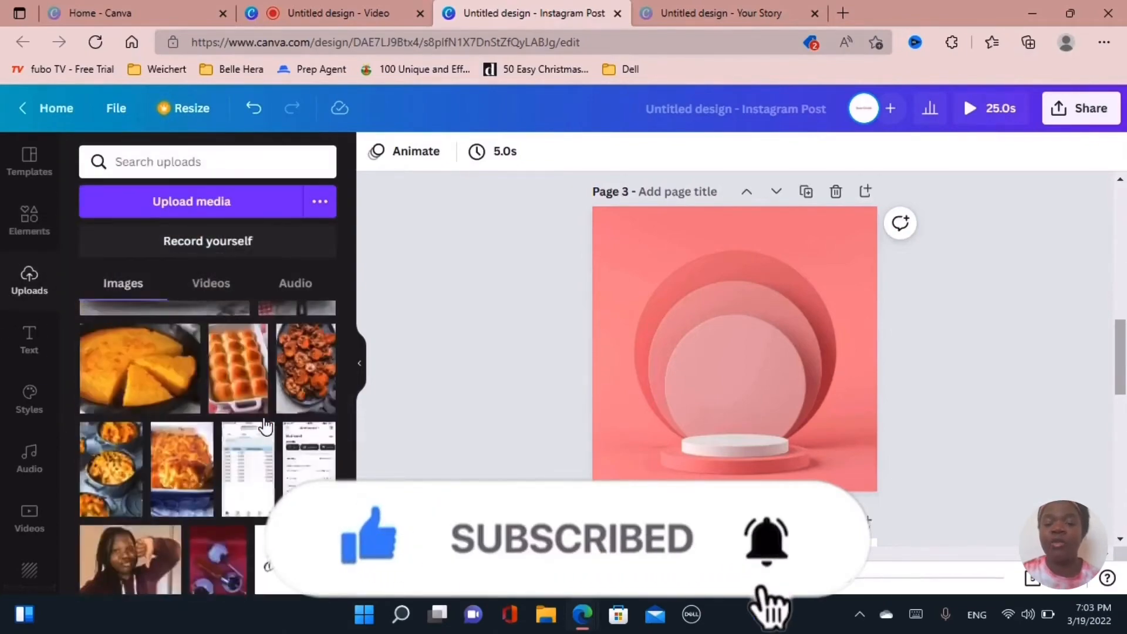
scroll(266, 425, up, 1)
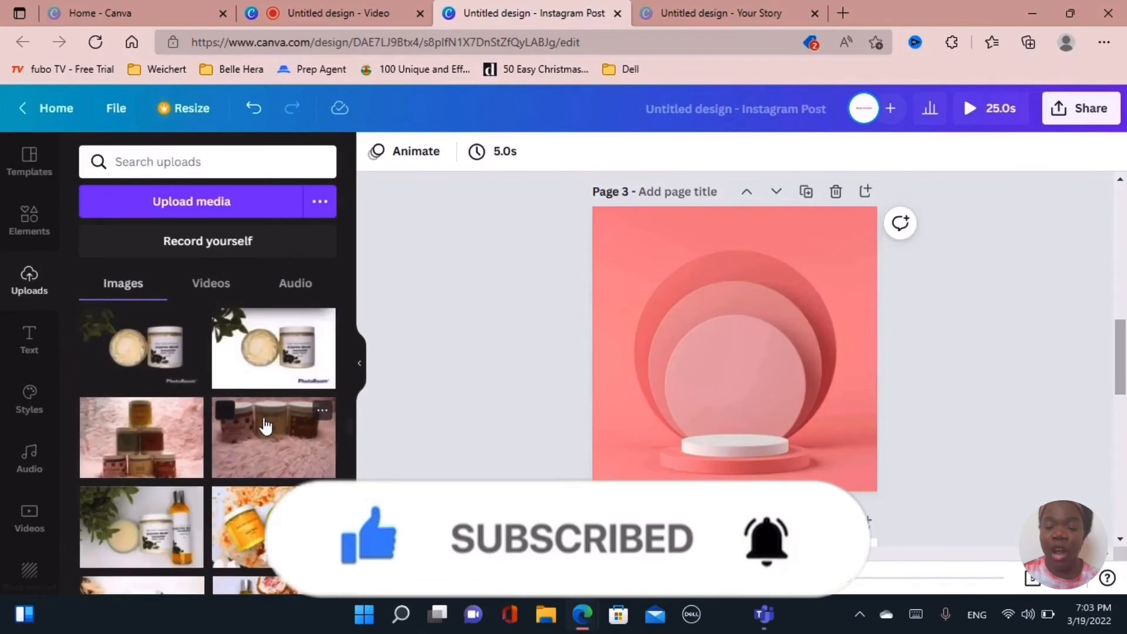
click(267, 352)
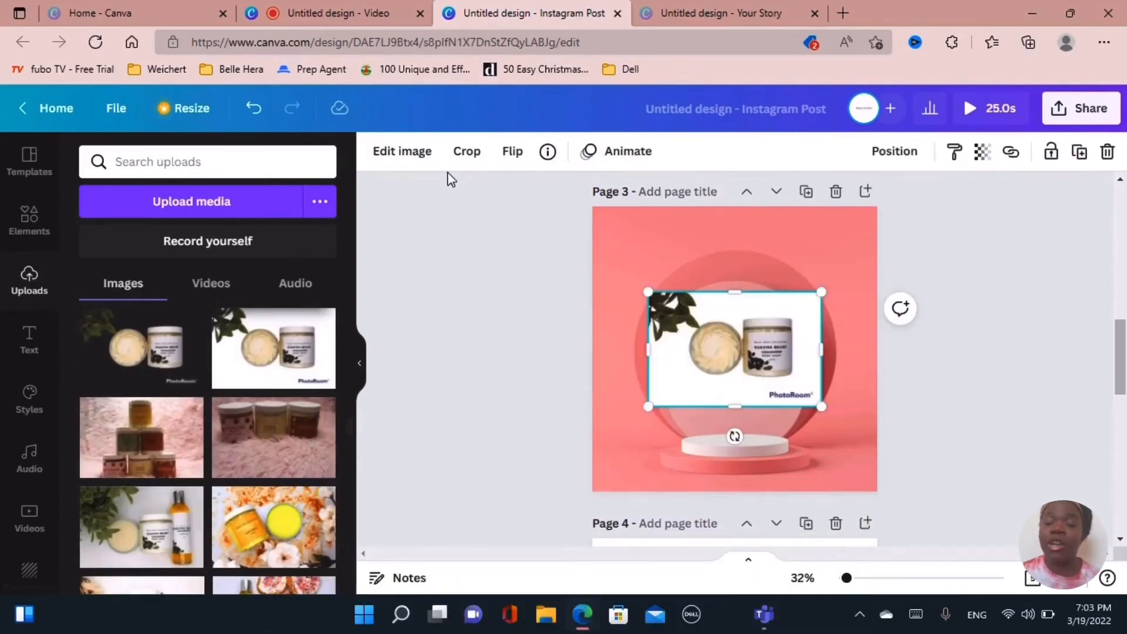
Remove the jar photo's background and erase the remaining leaves with a size 25 brush
click(402, 151)
click(203, 321)
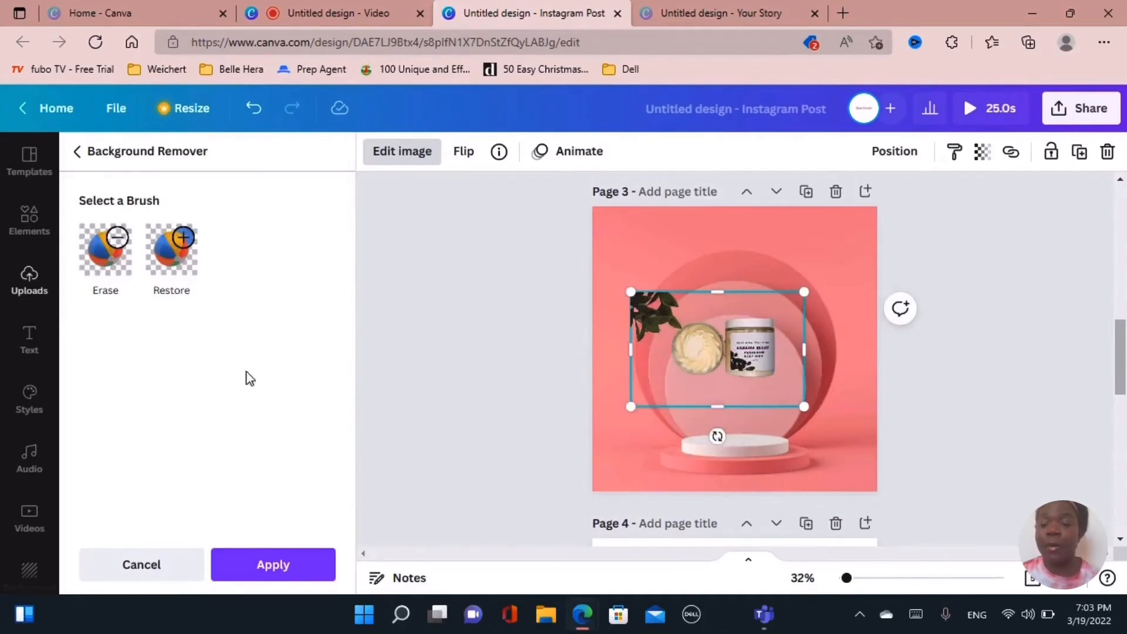
click(124, 275)
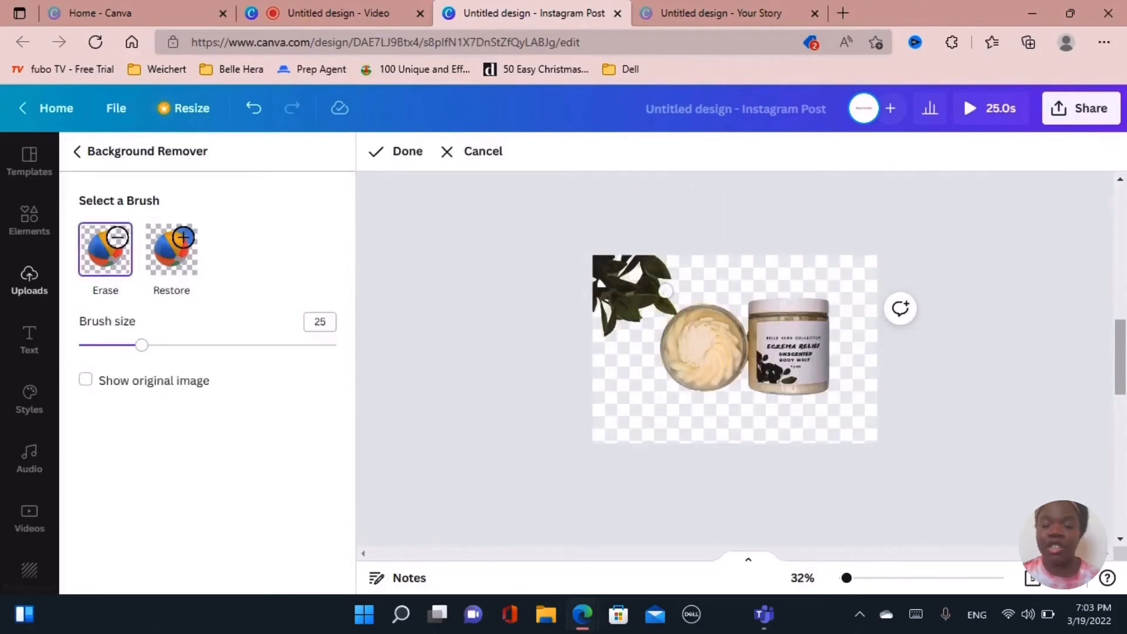
mouse_move(664, 290)
mouse_down()
mouse_move(657, 312)
mouse_move(677, 298)
mouse_move(653, 257)
mouse_move(617, 323)
mouse_move(595, 318)
mouse_move(584, 292)
mouse_move(601, 266)
mouse_move(638, 258)
mouse_move(604, 257)
mouse_move(635, 273)
mouse_move(627, 309)
mouse_move(596, 341)
mouse_move(622, 283)
mouse_move(632, 303)
mouse_move(684, 270)
mouse_move(661, 274)
mouse_move(671, 255)
mouse_move(670, 306)
mouse_move(681, 292)
mouse_move(654, 313)
mouse_move(674, 303)
mouse_up()
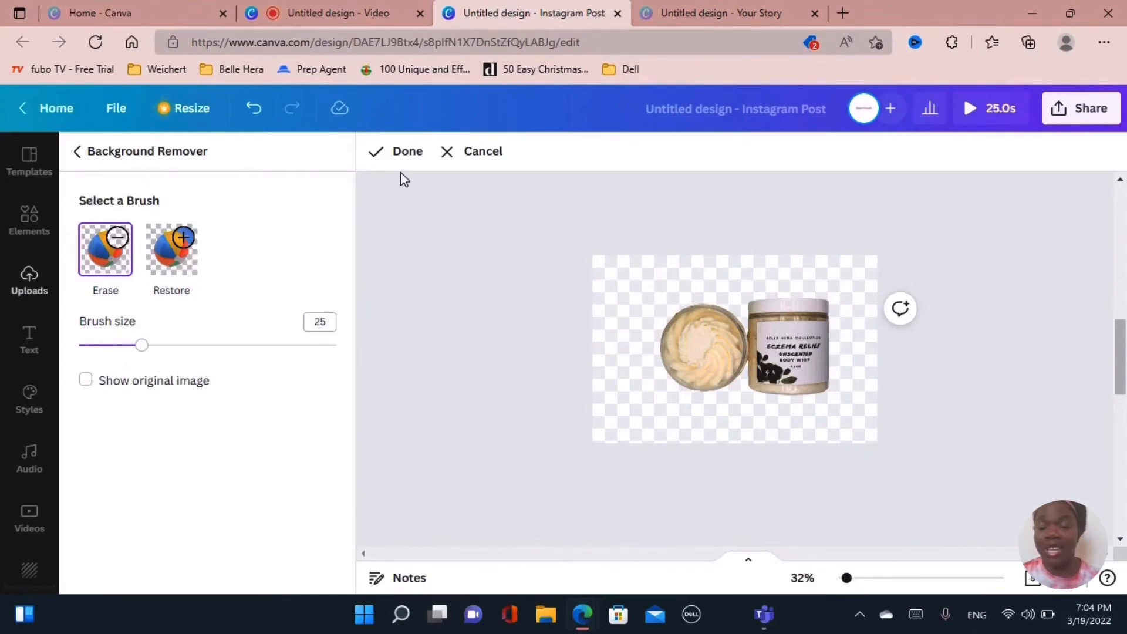
click(403, 151)
Resize and position the two-jar cutout so it sits on the white podium on page 3
drag(756, 362, 757, 419)
drag(813, 358, 851, 308)
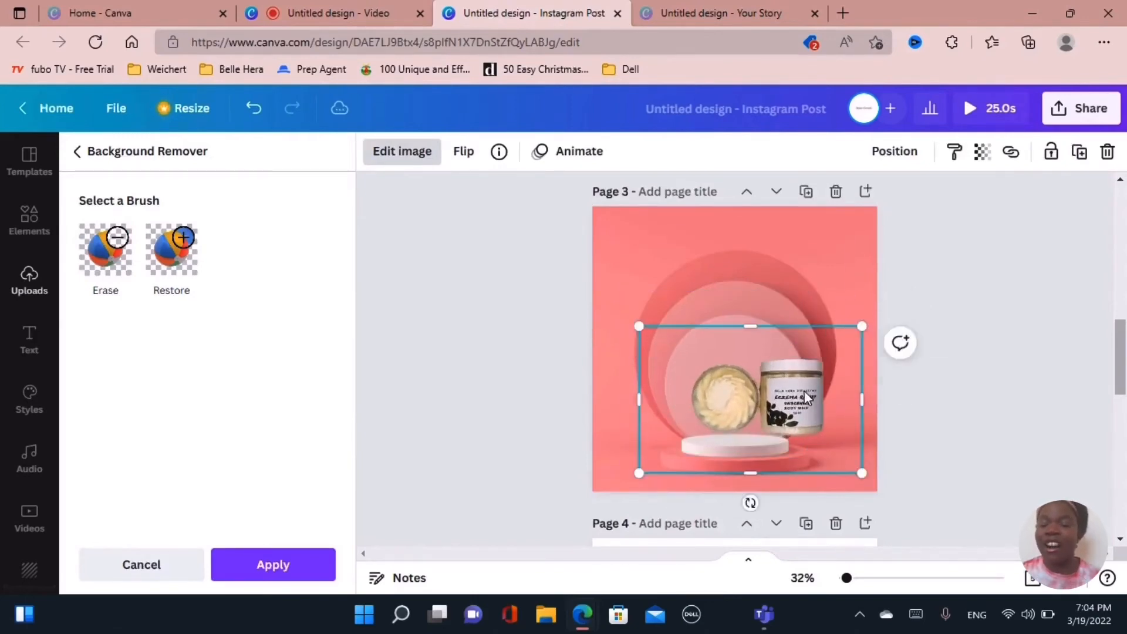
drag(806, 397, 787, 403)
drag(843, 331, 813, 346)
drag(749, 419, 748, 414)
drag(813, 342, 800, 351)
drag(746, 409, 758, 408)
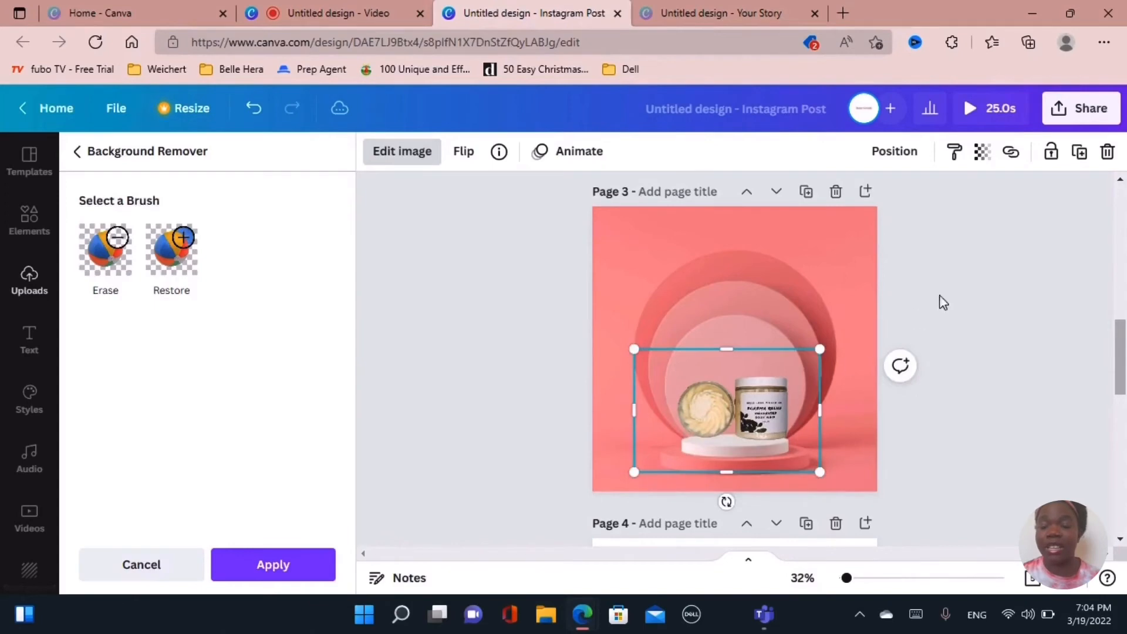
click(966, 272)
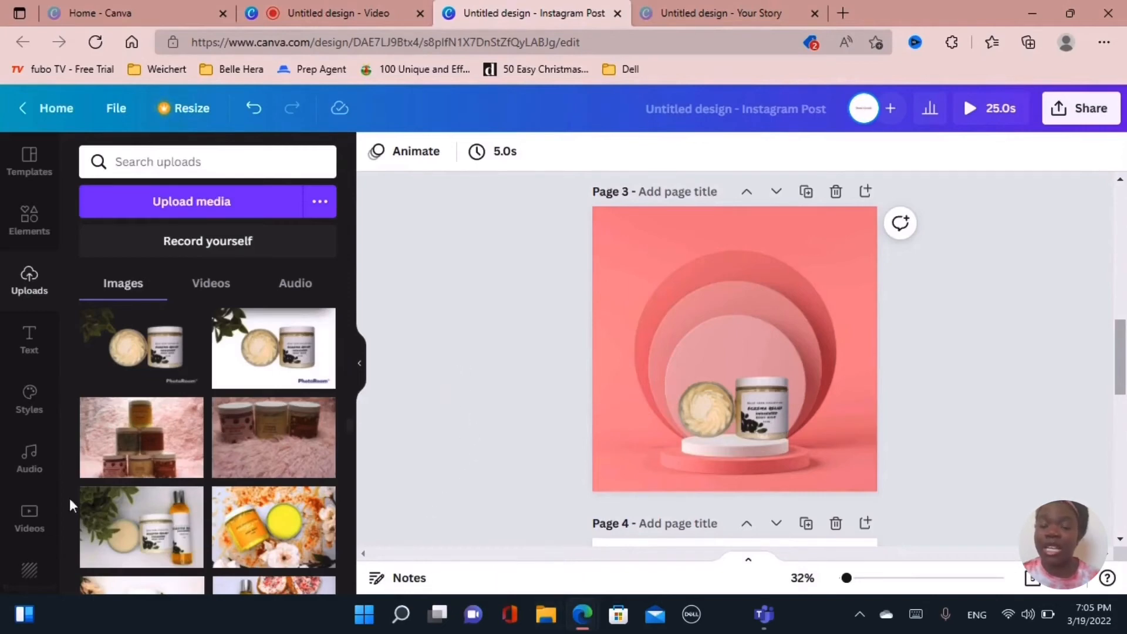
Browse the brand kit and trending color palettes in the style sets, and view the striped palette on page 5
scroll(21, 437, down, 3)
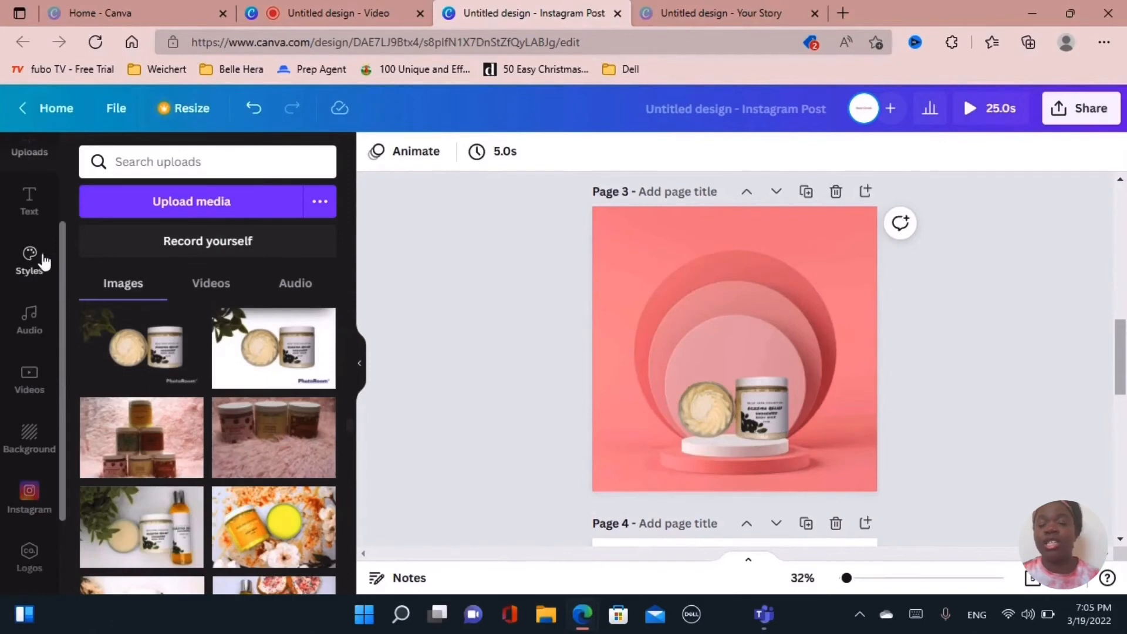
click(4, 251)
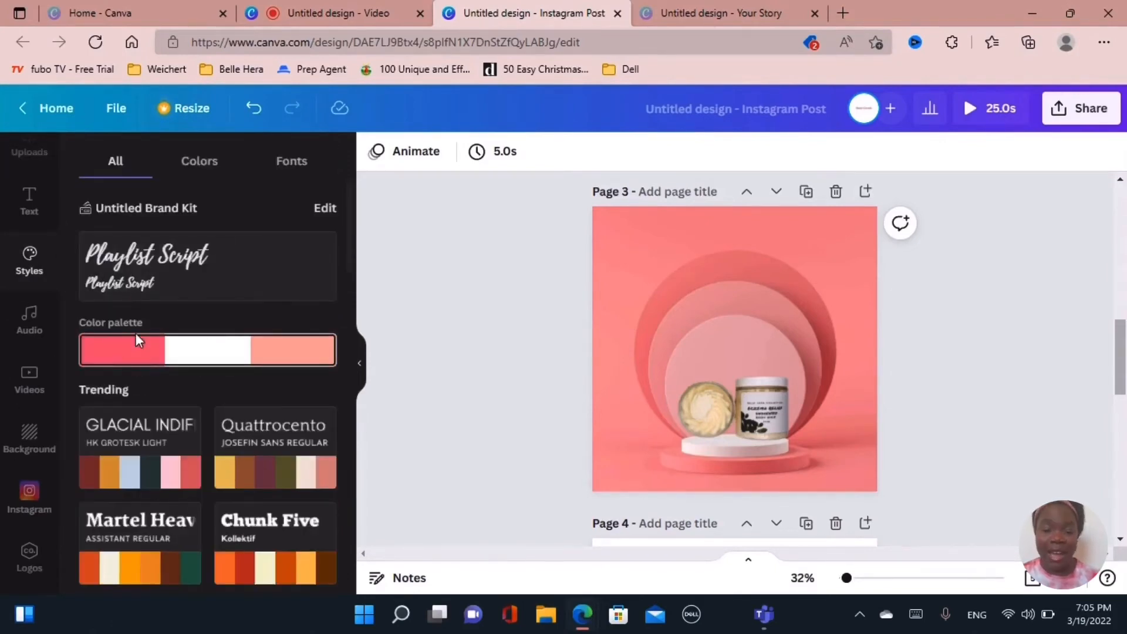
scroll(249, 423, down, 3)
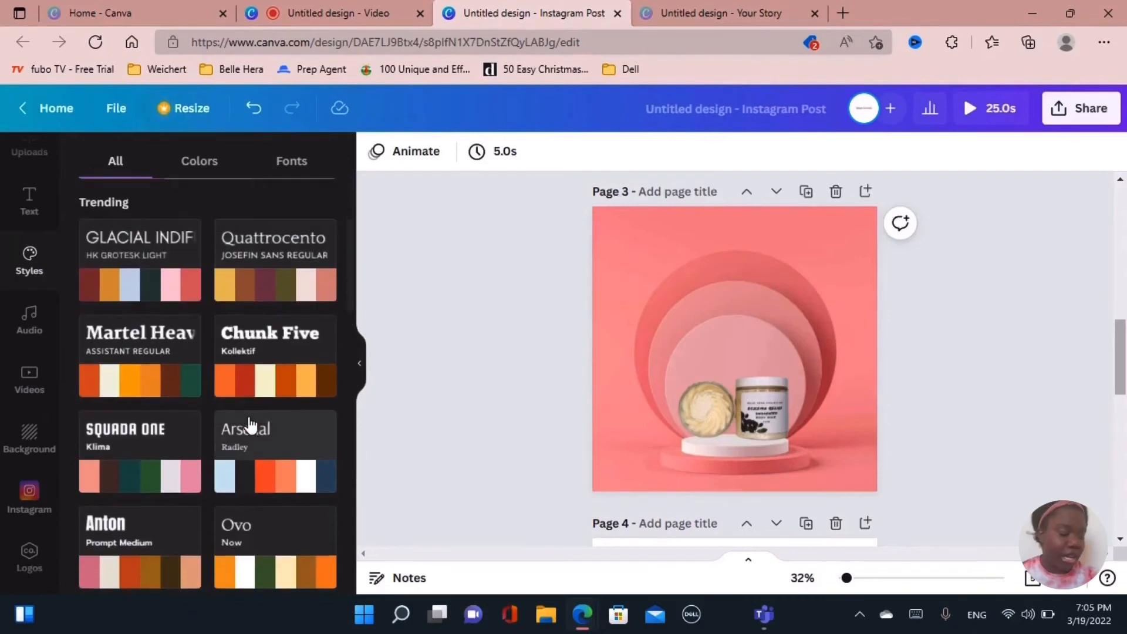
scroll(249, 423, down, 2)
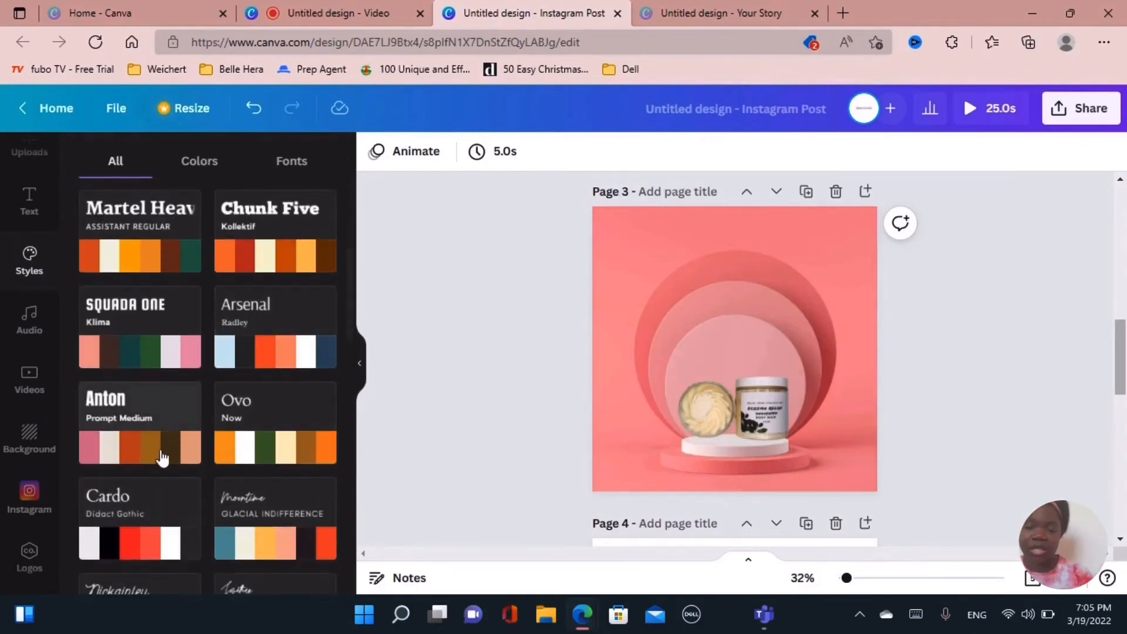
scroll(902, 346, down, 5)
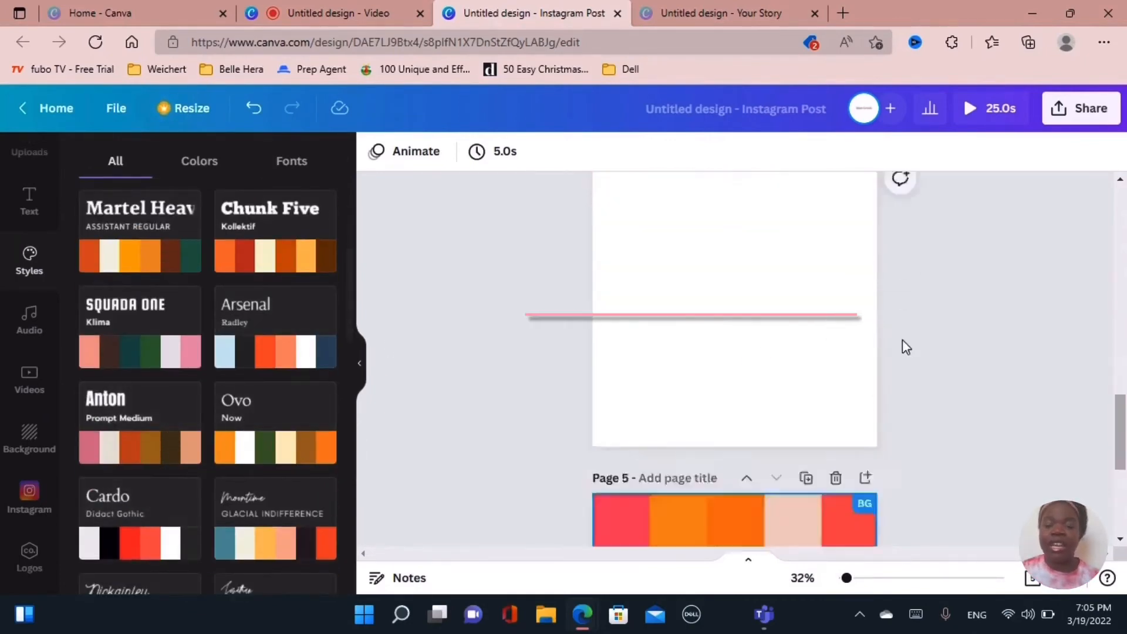
scroll(905, 346, down, 4)
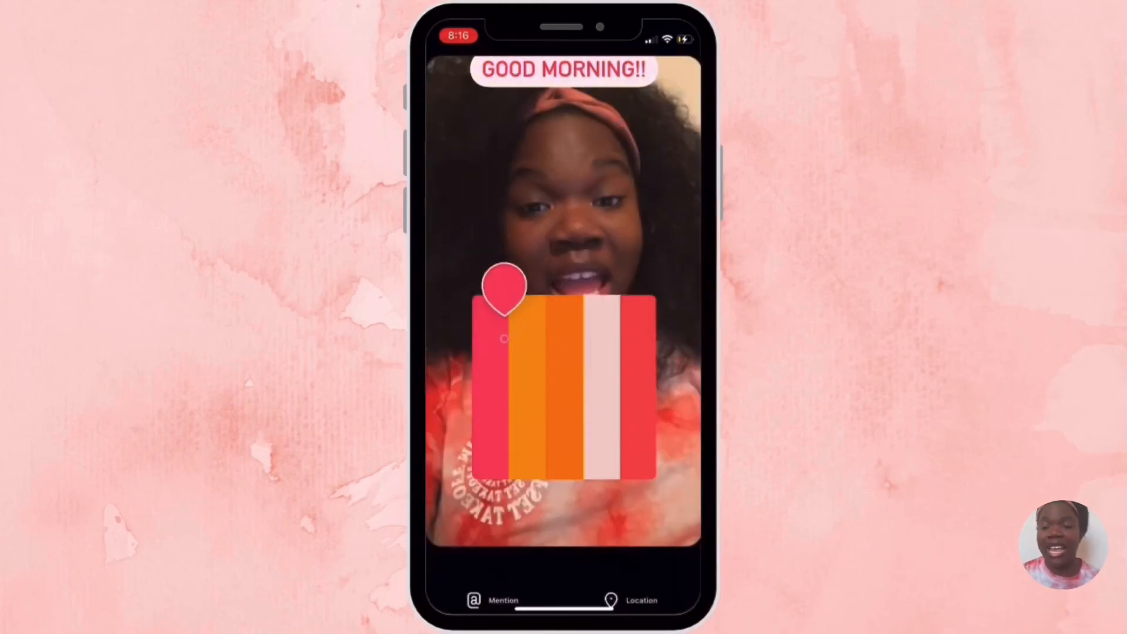
In the Instagram story editor, color the GOOD MORNING!! text by sampling the palette image's pink stripe
drag(504, 338, 493, 346)
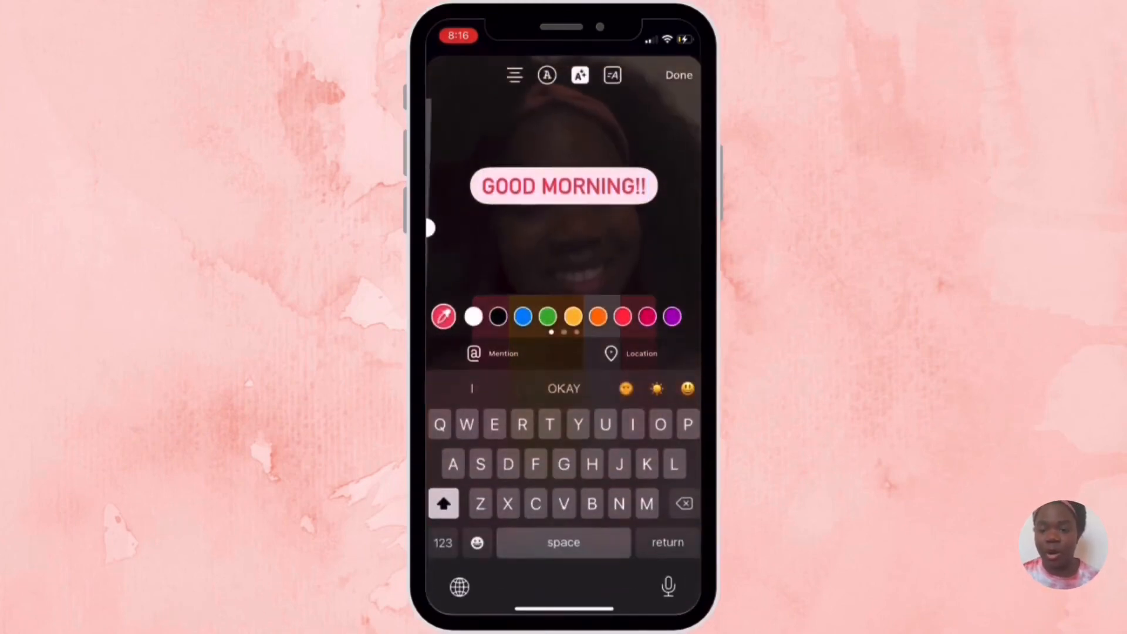
click(678, 75)
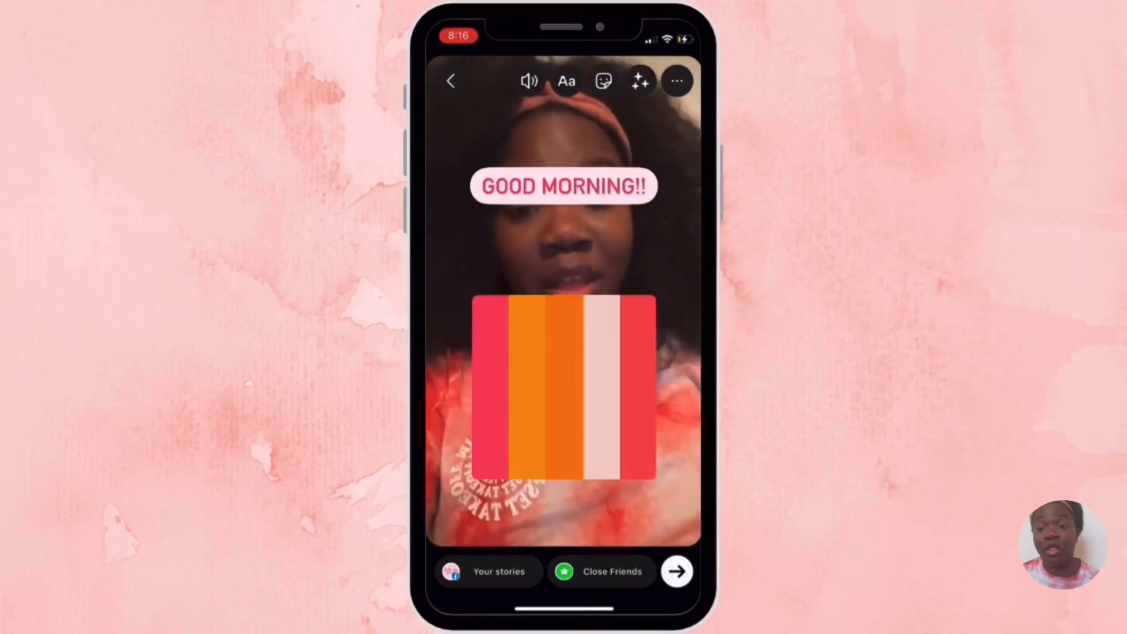
Delete the palette image from the story and reposition the GOOD MORNING!! text lower on the video
drag(563, 187, 531, 135)
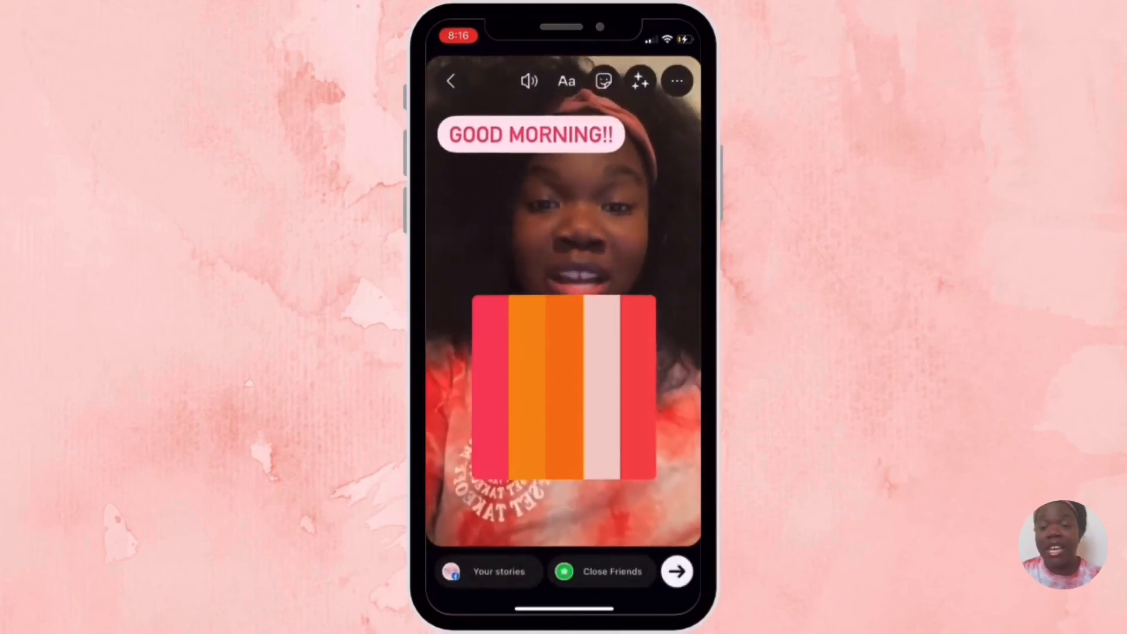
drag(564, 387, 552, 437)
drag(564, 516, 563, 516)
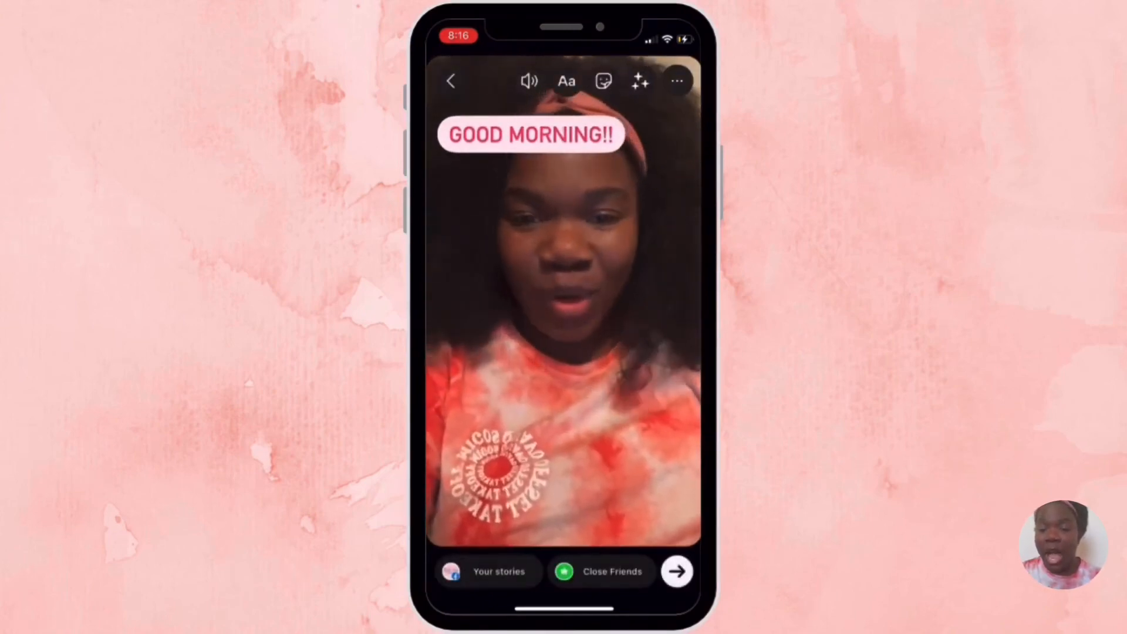
drag(531, 135, 530, 366)
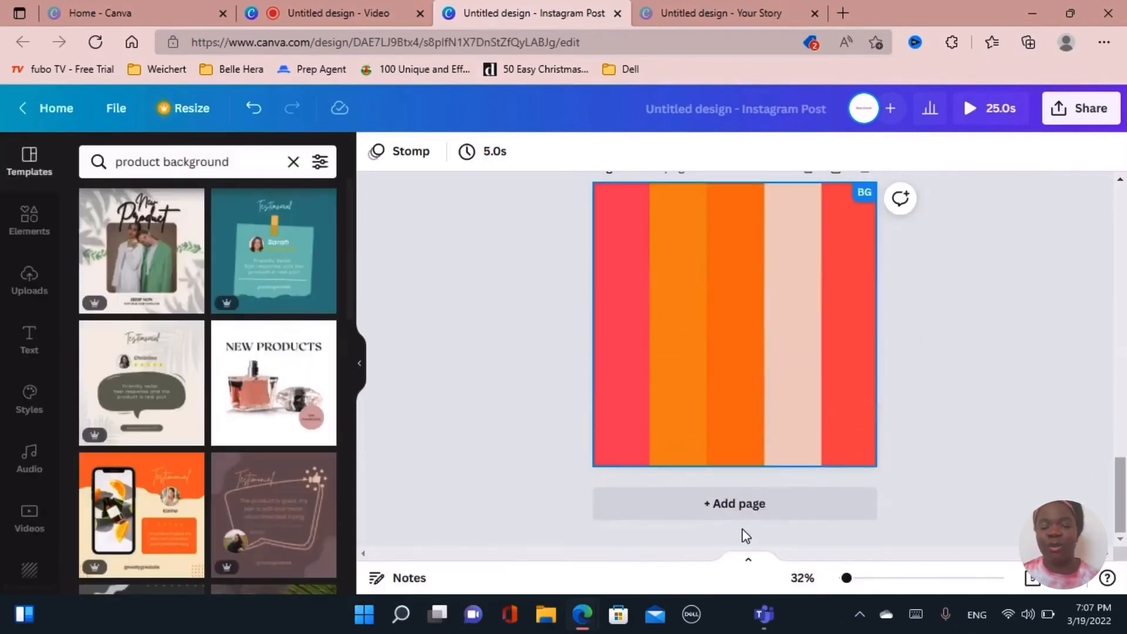
In Canva, add a page after page 5 and apply the New Product template with two models
click(741, 503)
click(143, 263)
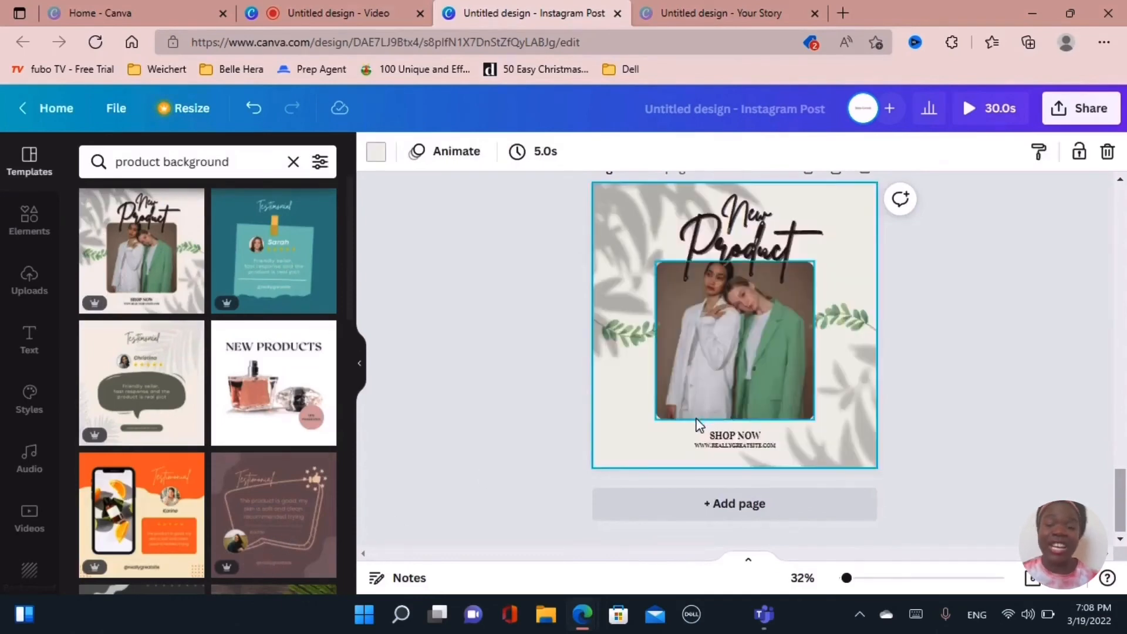
Try the brand kit's Playlist Script fonts on the New Product page and undo the change
click(11, 388)
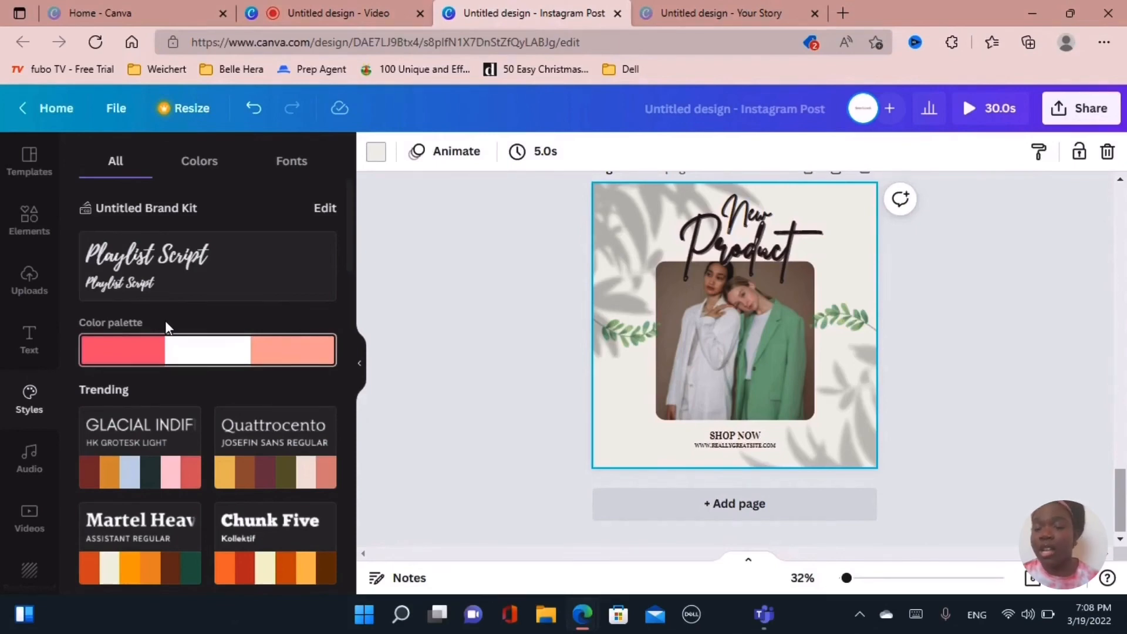
click(263, 259)
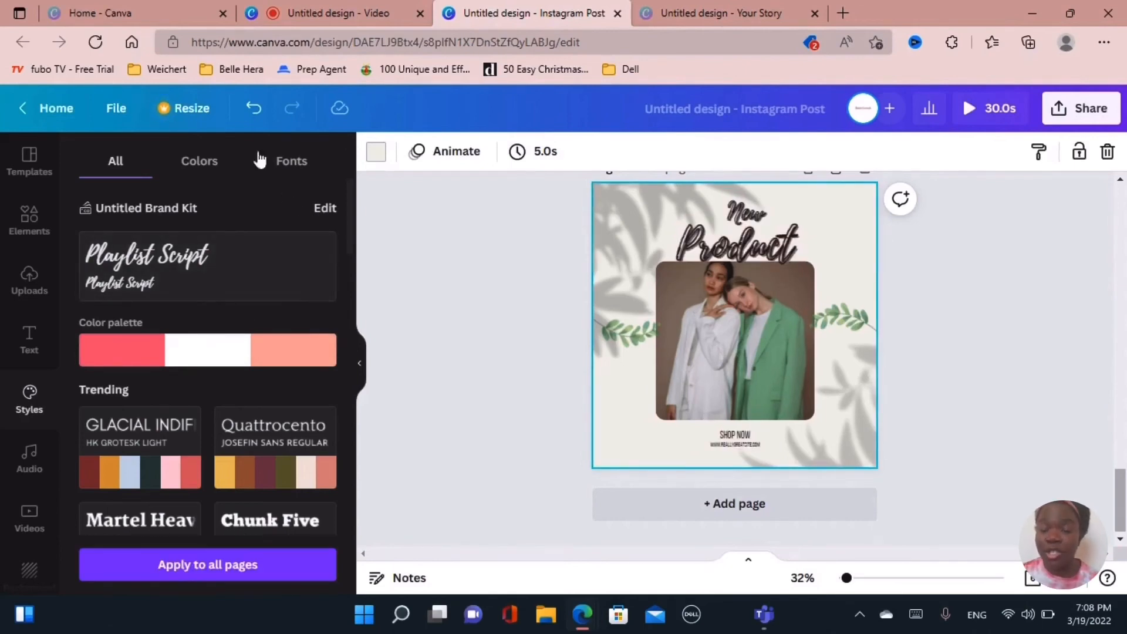
click(254, 109)
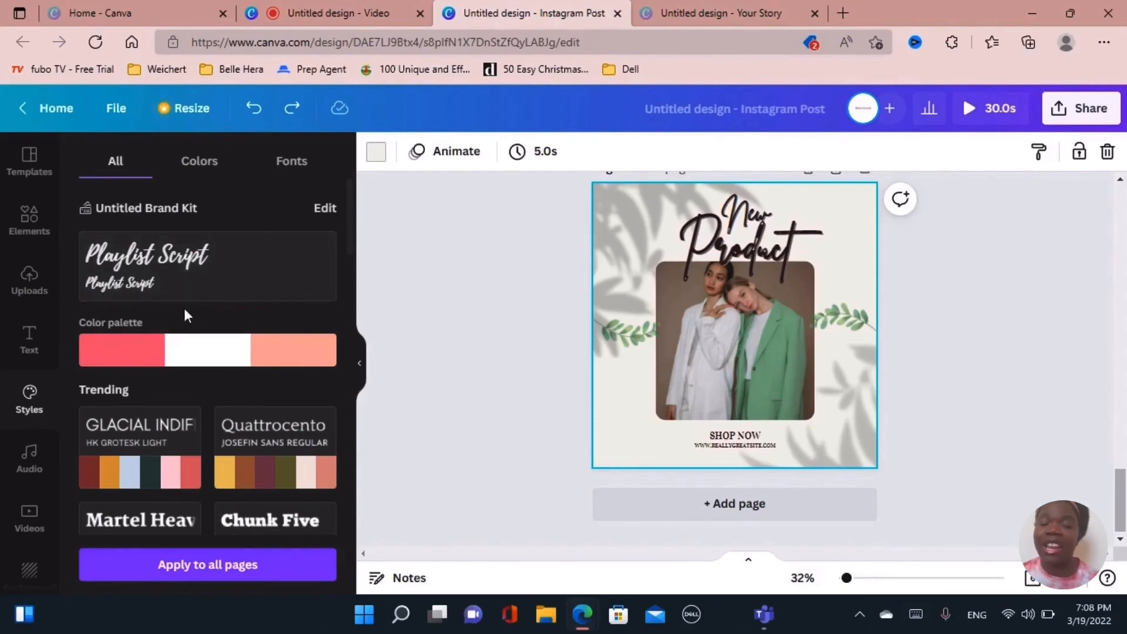
Review the brand kit's color palette and font settings, and return to the design
click(320, 214)
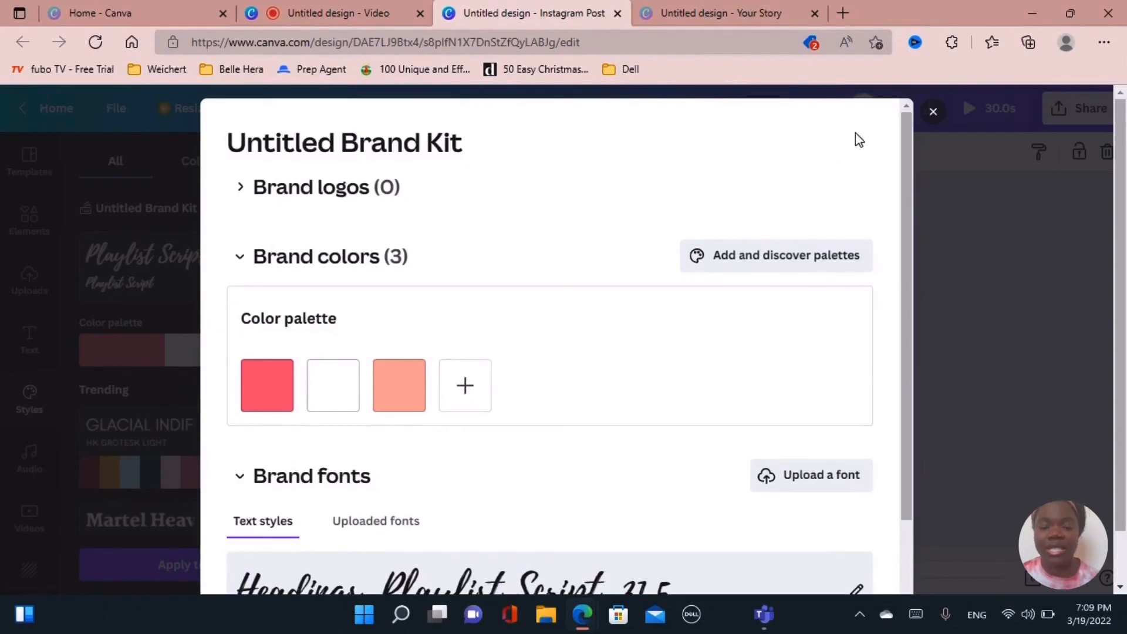
click(932, 112)
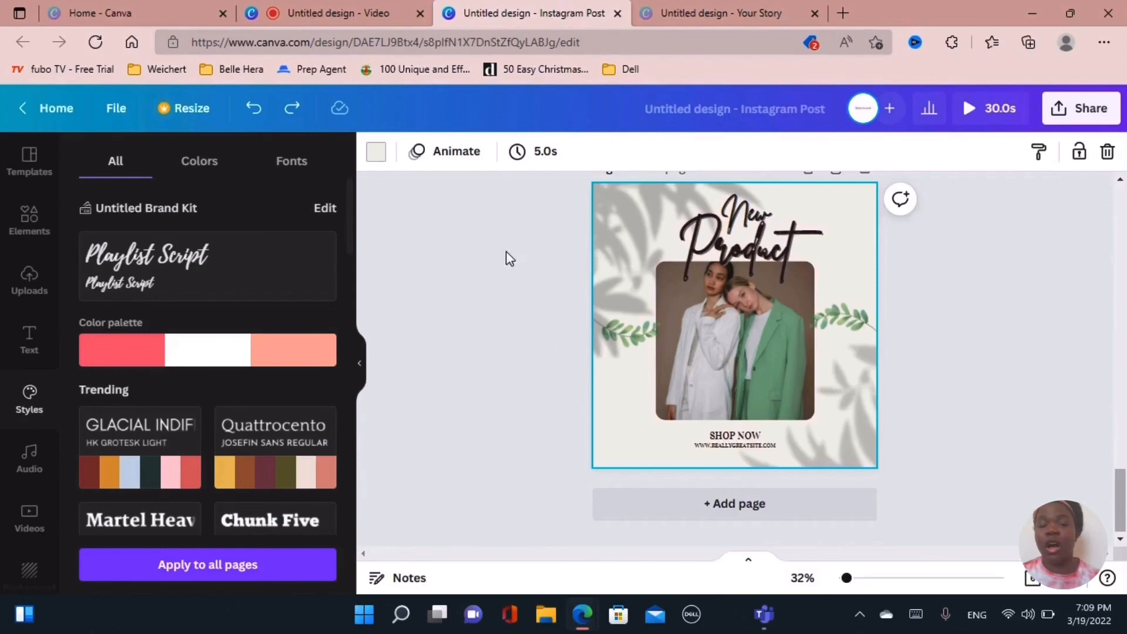
Apply the brand color palette to the New Product page and shuffle it to a white background with coral text
click(252, 362)
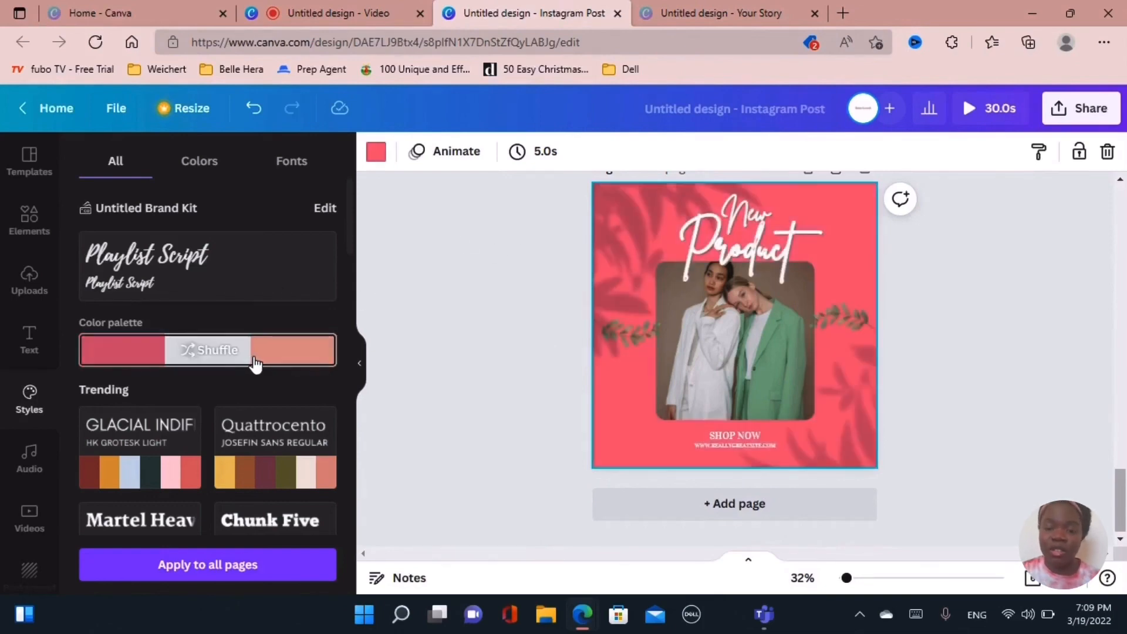
click(193, 356)
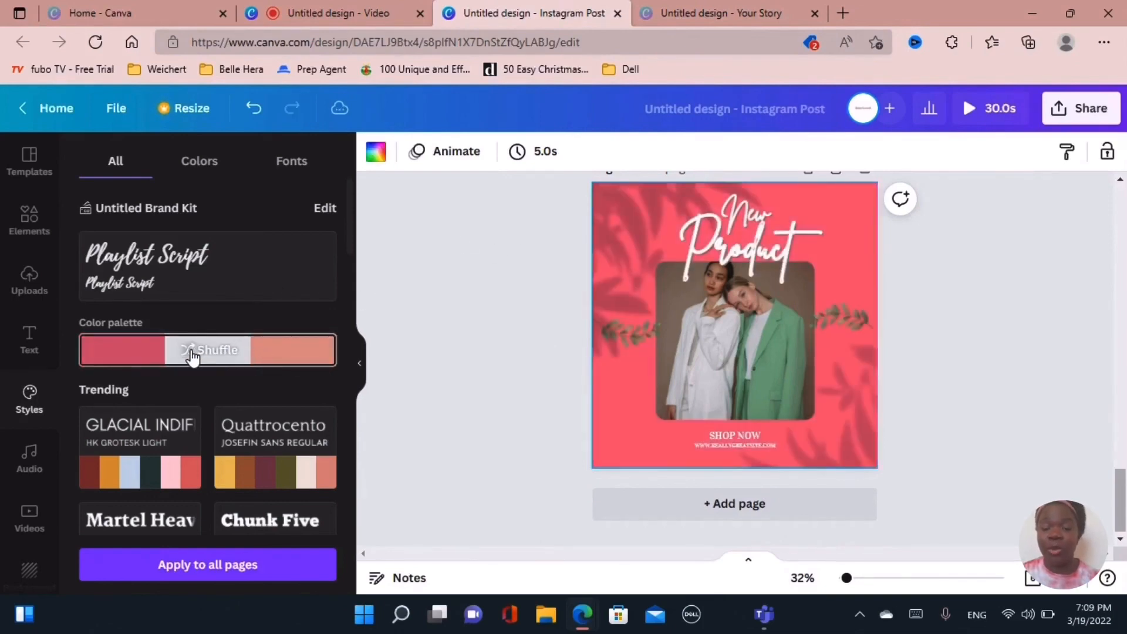
click(193, 356)
click(193, 356)
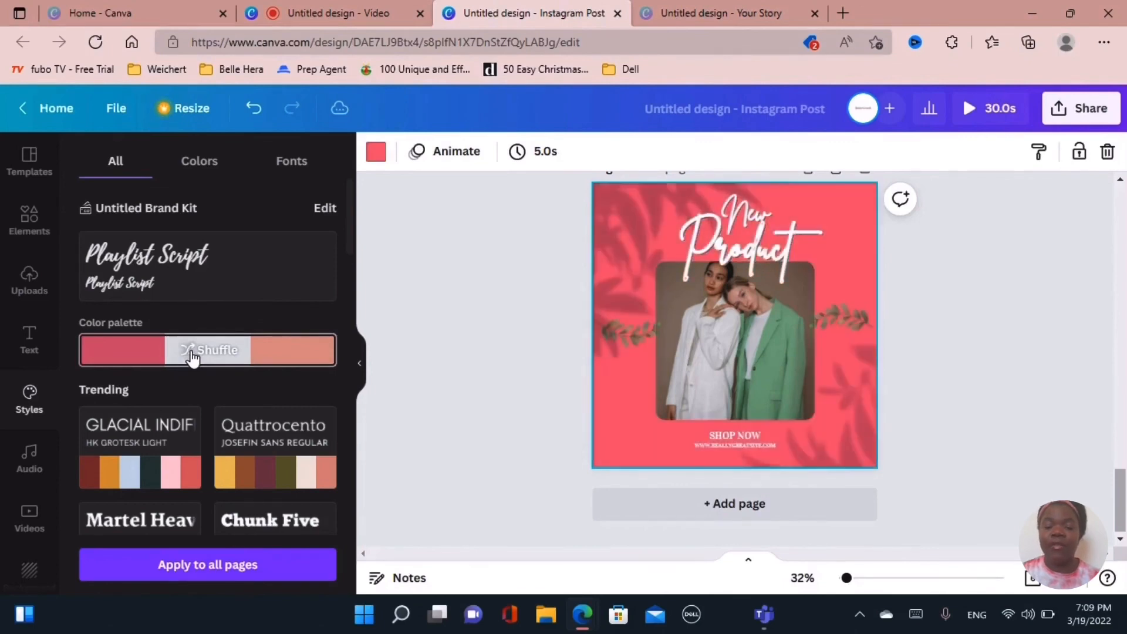
click(195, 355)
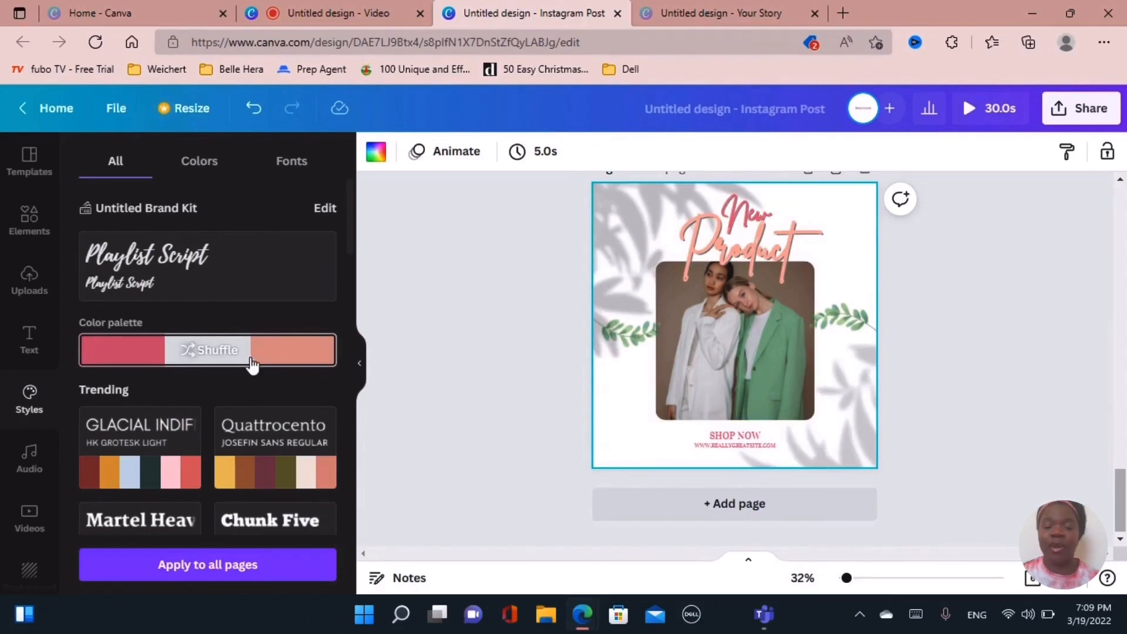
click(289, 369)
click(288, 368)
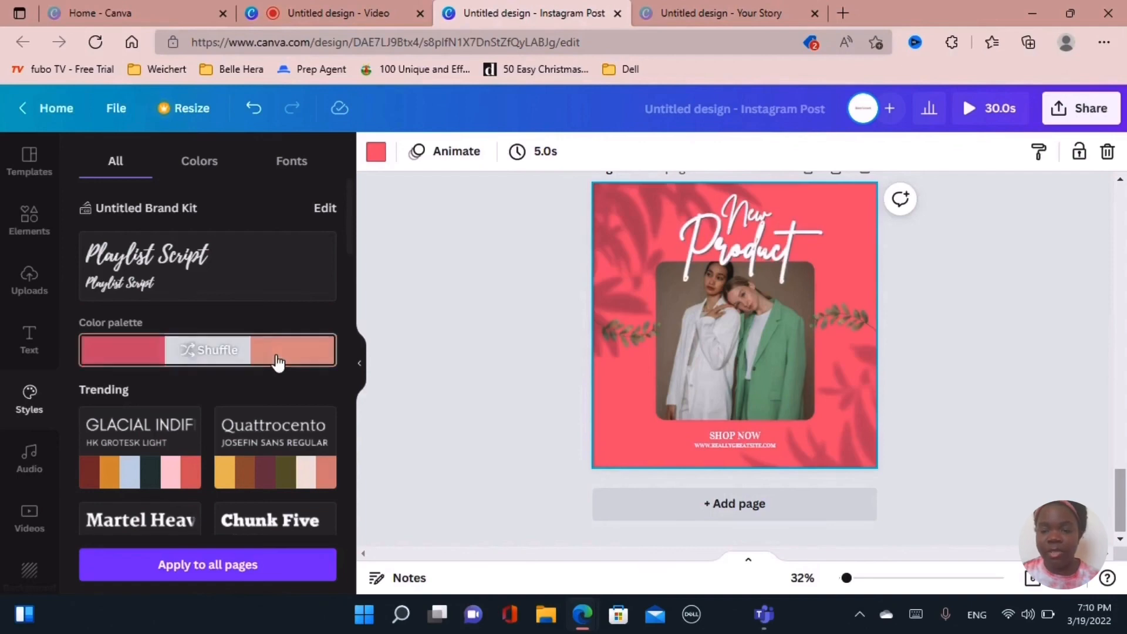
click(277, 363)
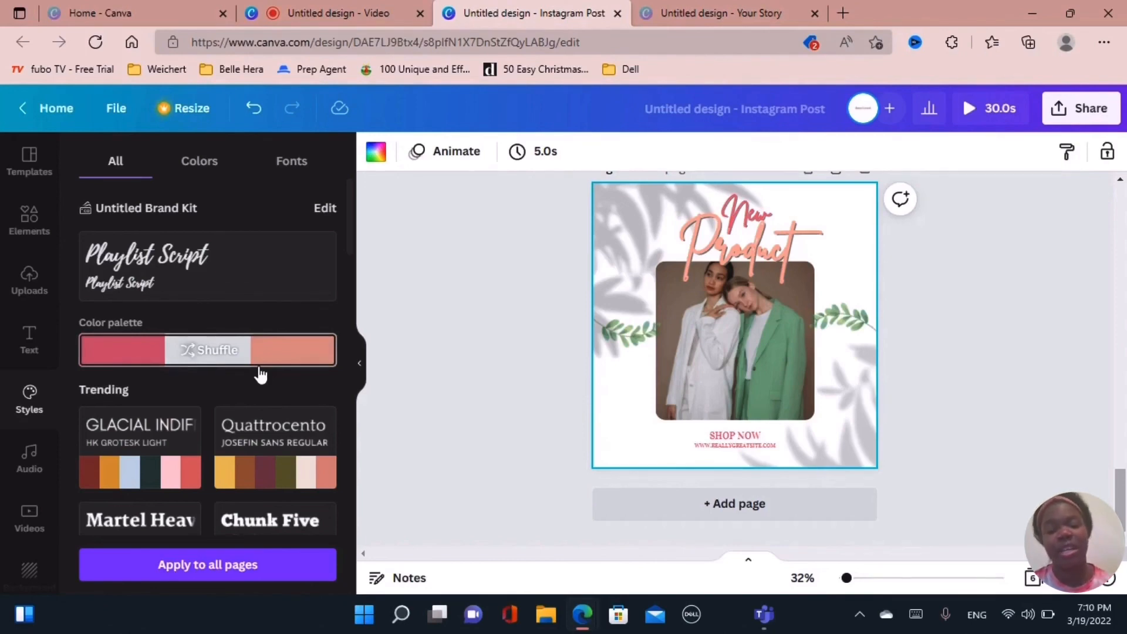
Try the Chunk Five style on the New Product page, and apply the Martel Heavy style shuffled to a cream background
scroll(250, 393, down, 2)
scroll(251, 413, down, 1)
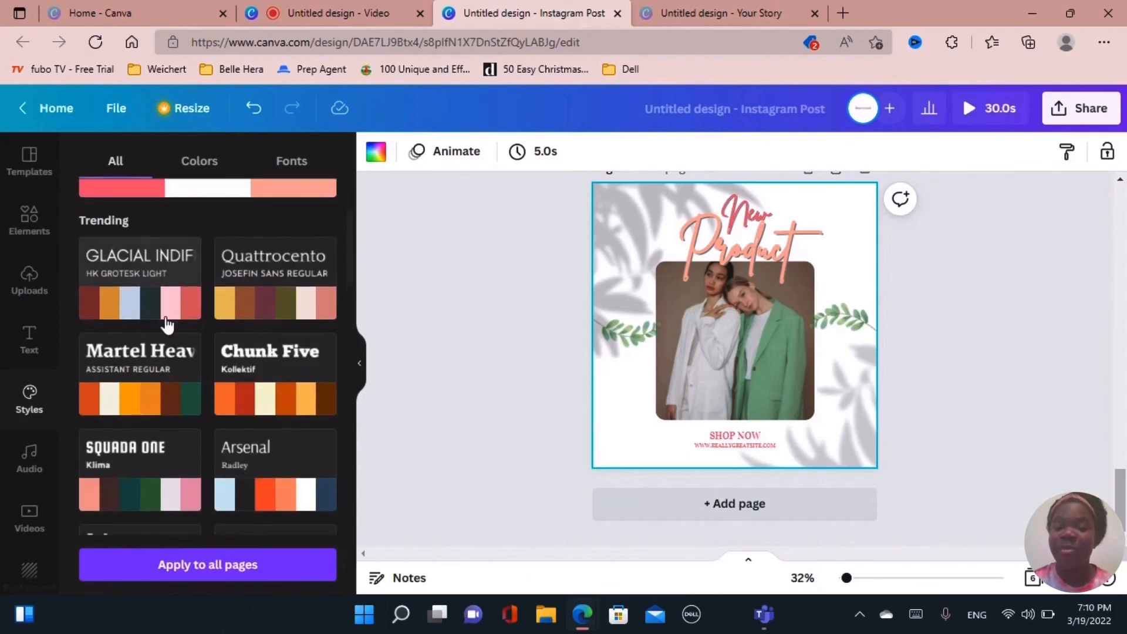
click(261, 384)
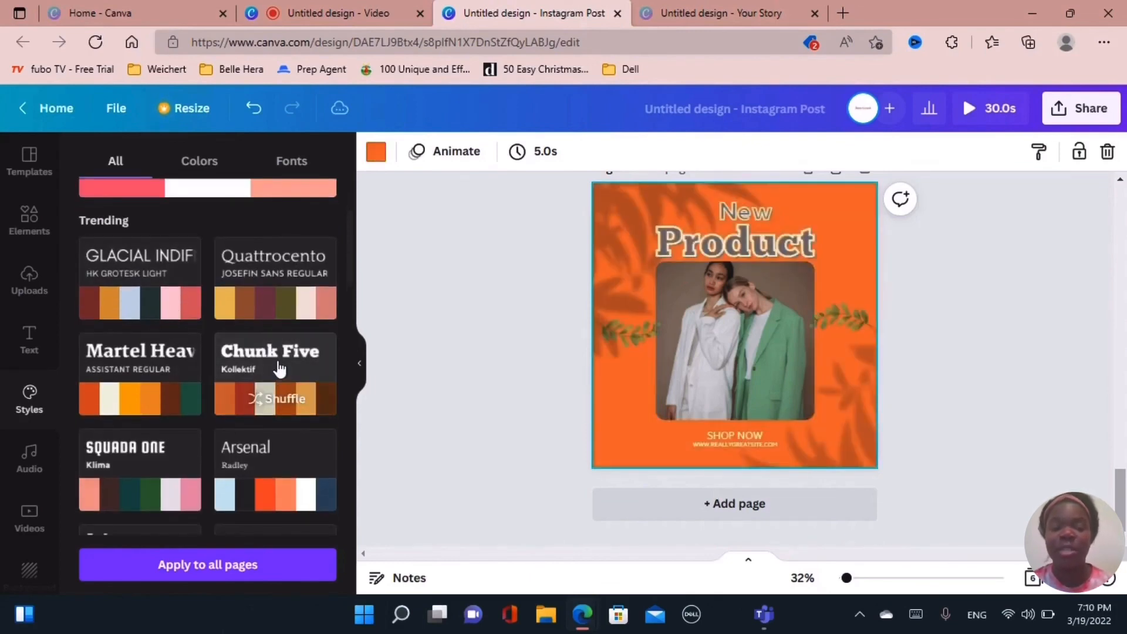
click(268, 368)
click(269, 368)
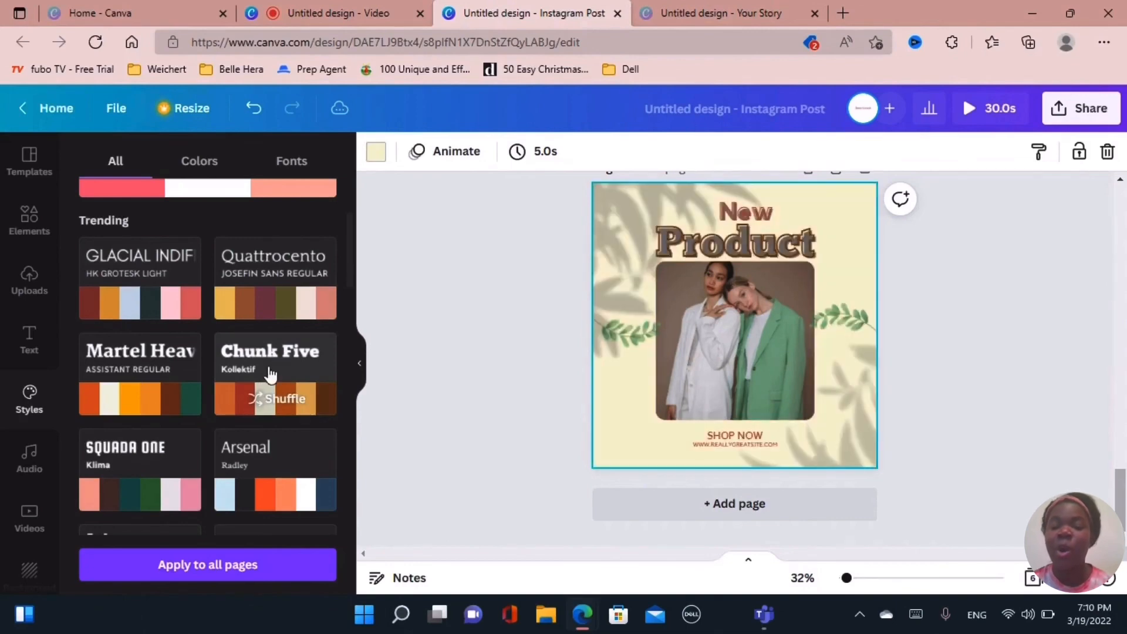
click(181, 375)
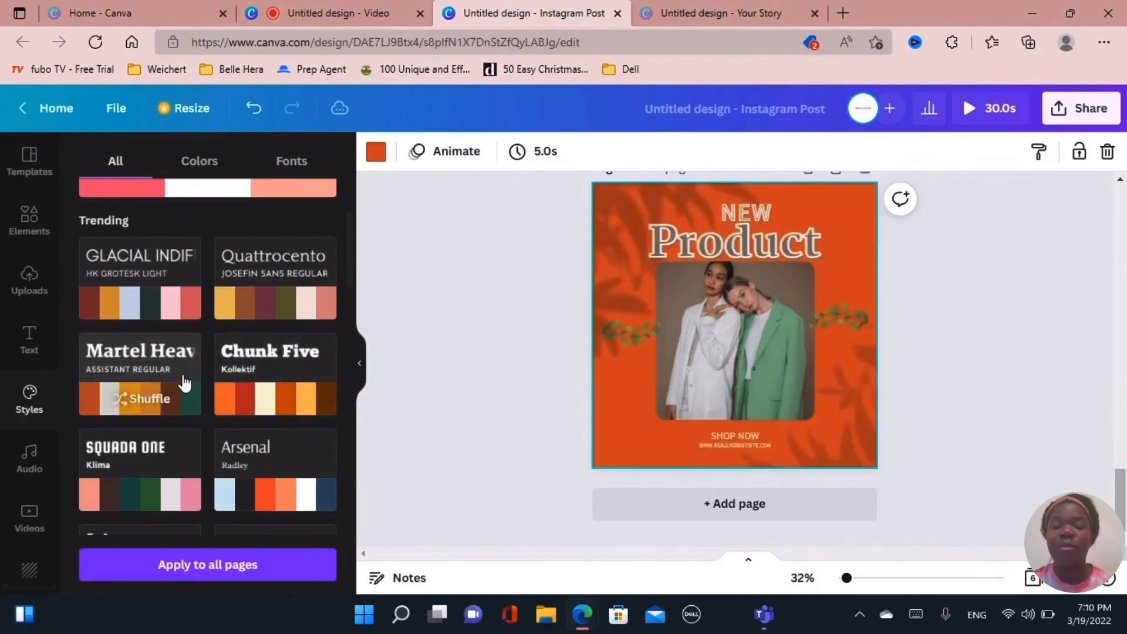
click(184, 381)
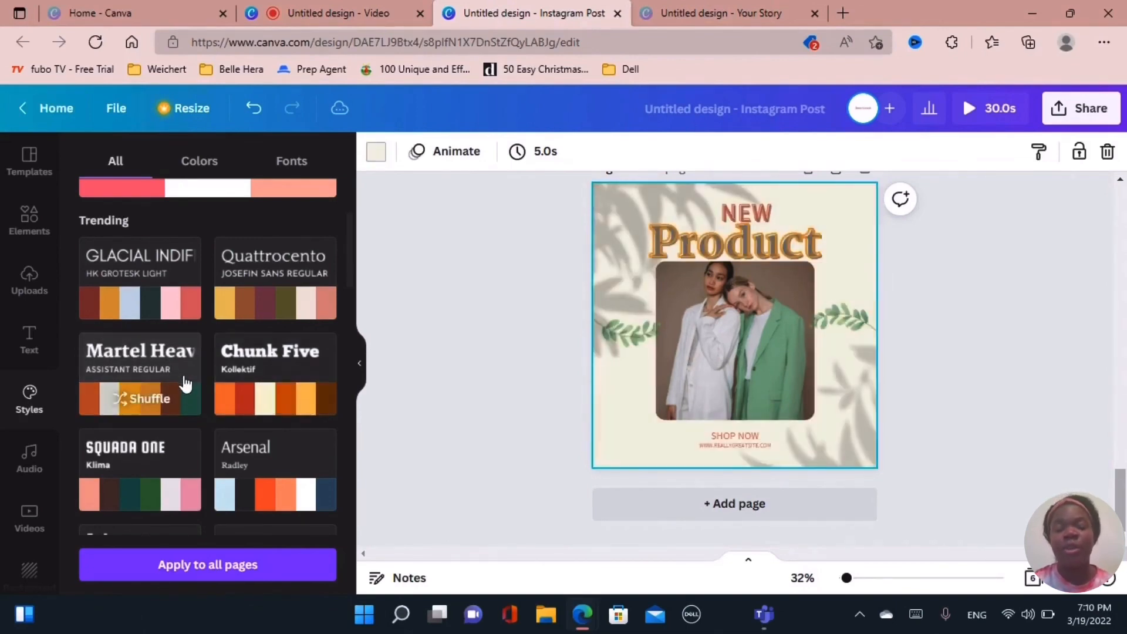